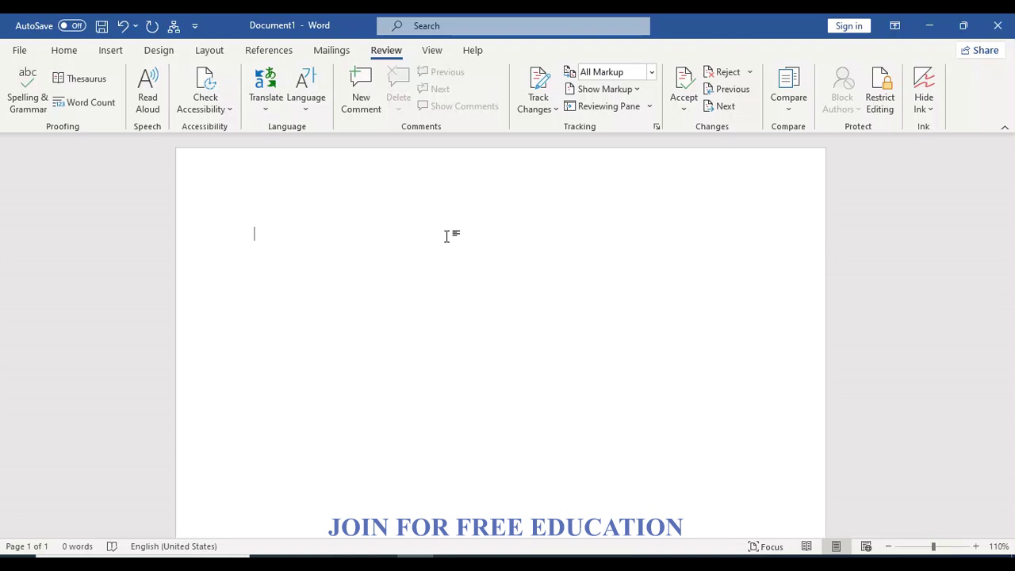
Step: Generate 20 sample paragraphs with =rand(20), then scroll back to the top of the document
type("=r")
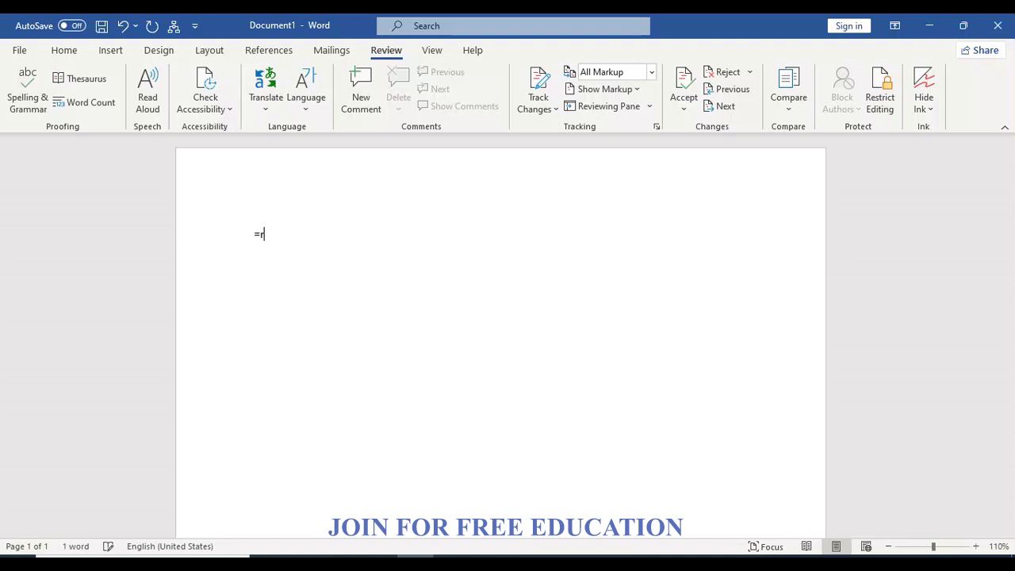
type("and(")
type("20")
type("(")
key("BackSpace")
type(")")
key("Return")
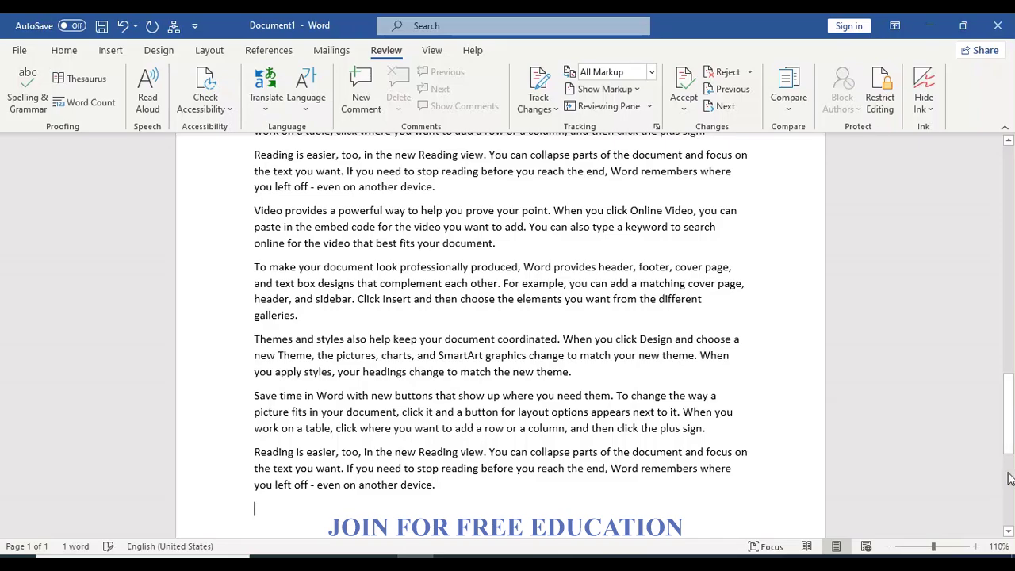
left_click_drag(1010, 444, 1012, 208)
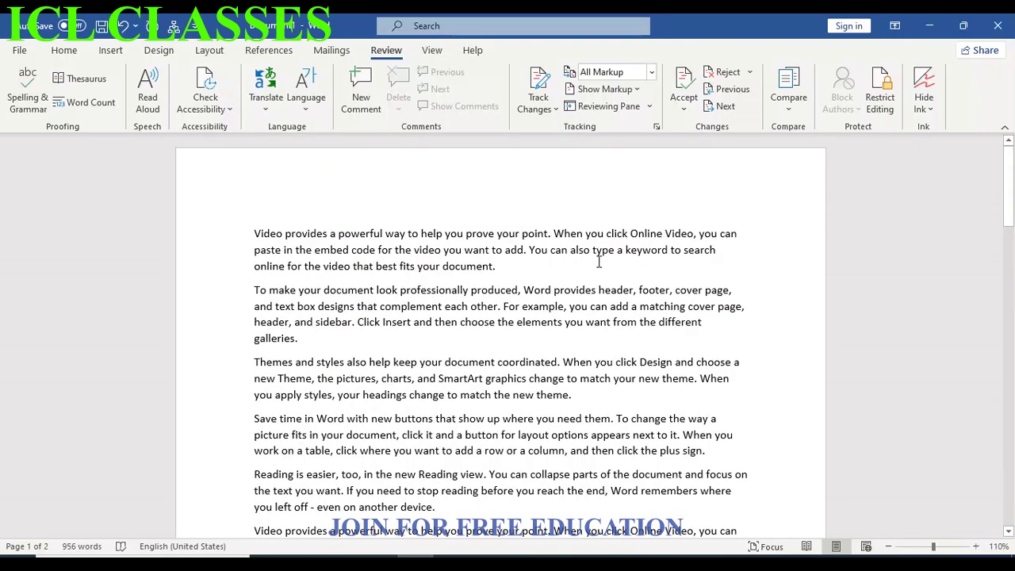
Step: Select the phrase 'way to help you prove your point' and turn on Track Changes
left_click(503, 267)
left_click_drag(387, 231, 549, 233)
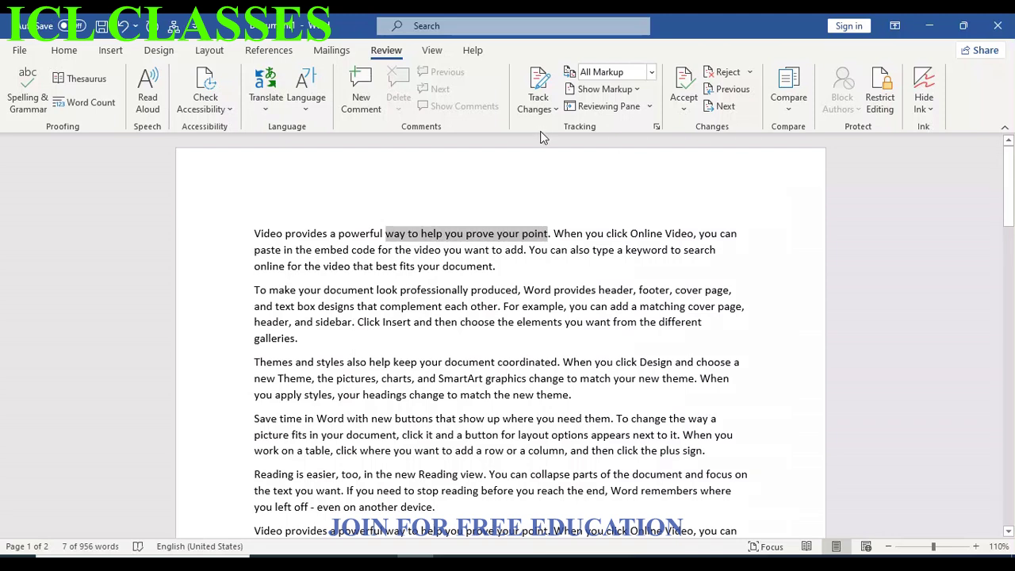
left_click(557, 111)
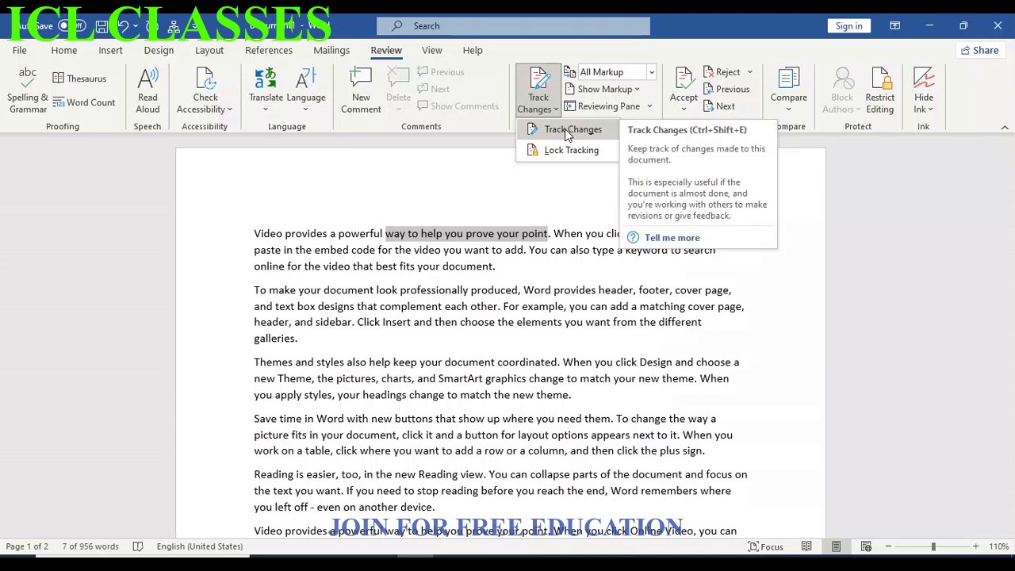
left_click(565, 132)
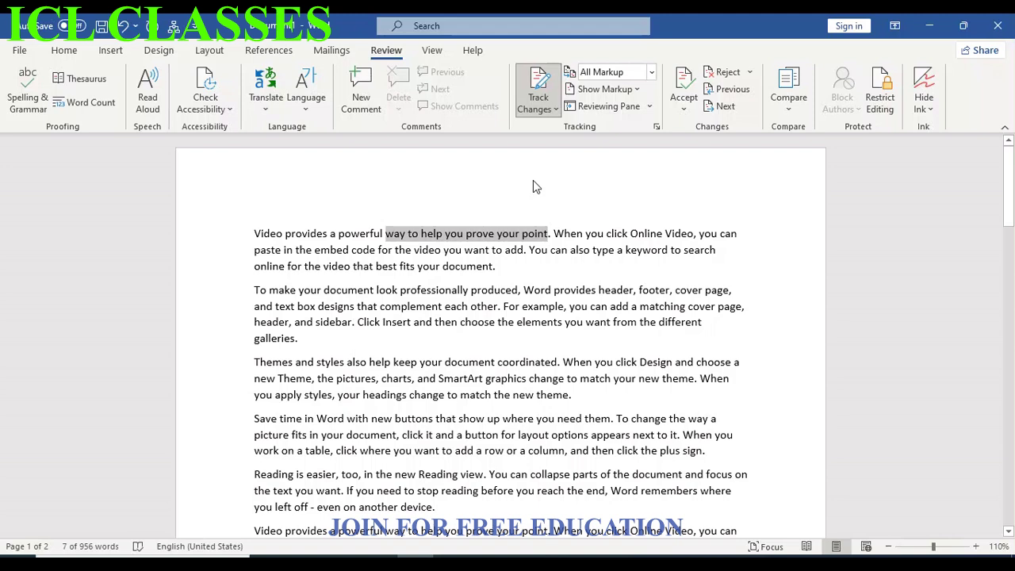
Step: Delete the selected phrase and add 'dfgshdfgdhfsagdfshdgk' at the end of paragraph one
key("Delete")
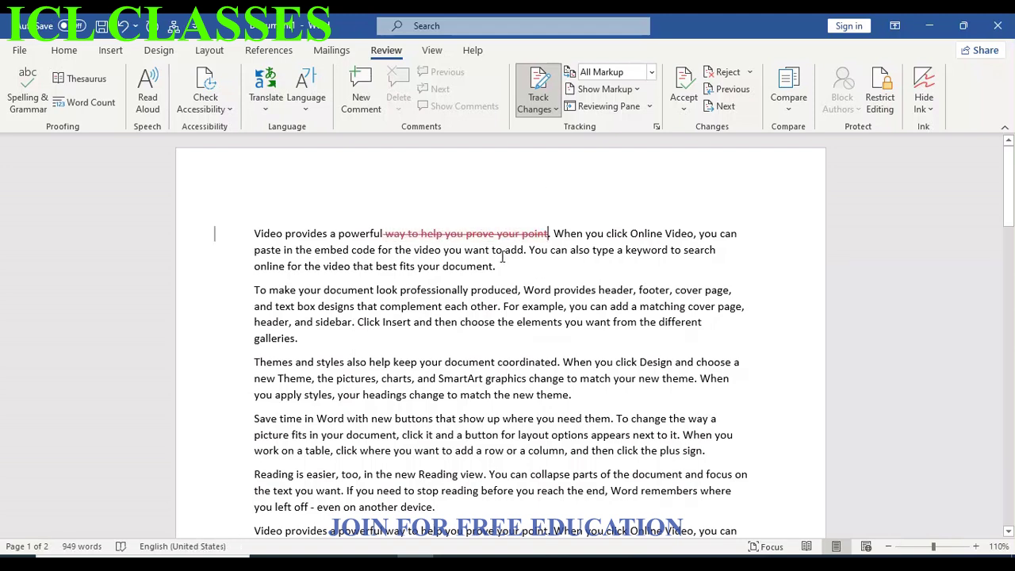
left_click(506, 269)
type("dfgshdfgdhfsagdfshdgk")
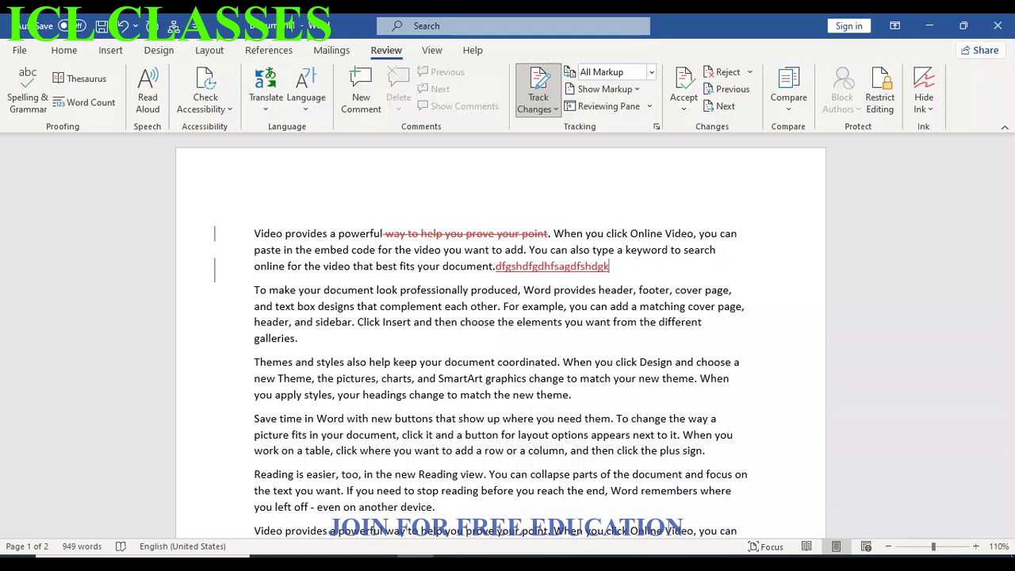
Step: Delete 'complement each other. For' and 'document coordinated. When', then insert 'fhdsgfhsdfgsdhfgs' and 'dfgdhfgsdhfsgd'
mouse_move(416, 234)
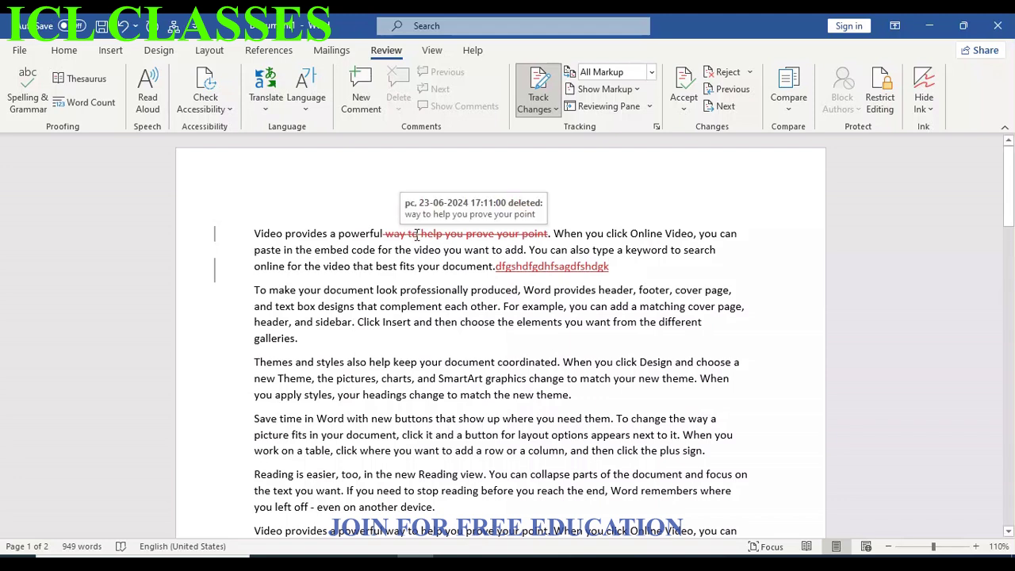
mouse_move(531, 270)
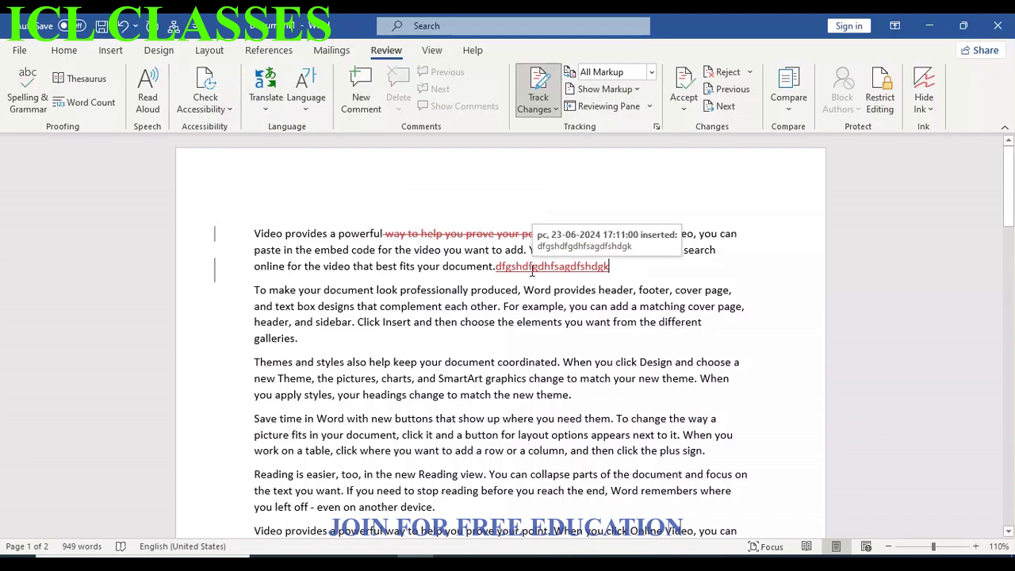
left_click_drag(394, 307, 522, 307)
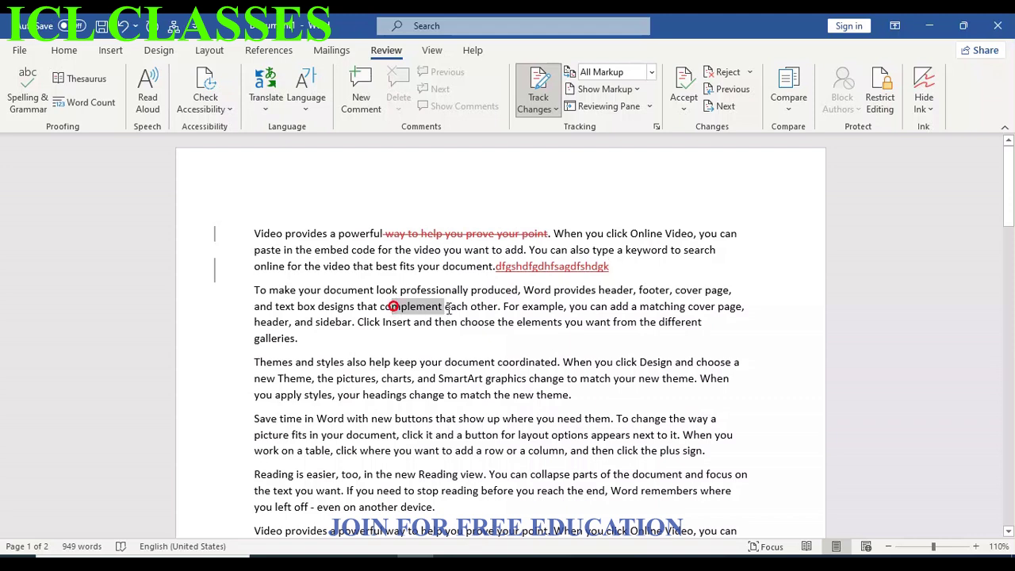
key("Delete")
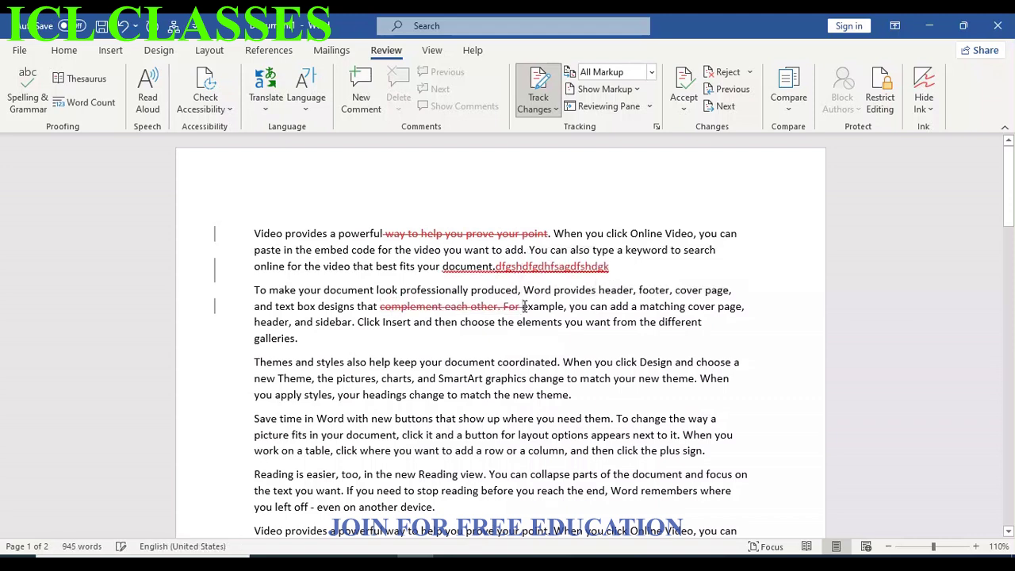
left_click_drag(444, 362, 573, 364)
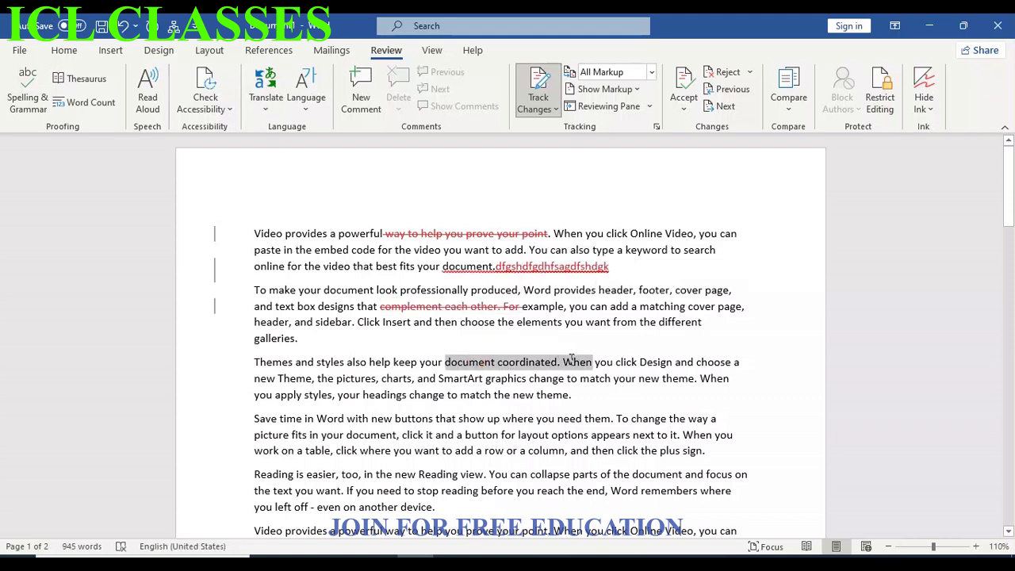
key("Delete")
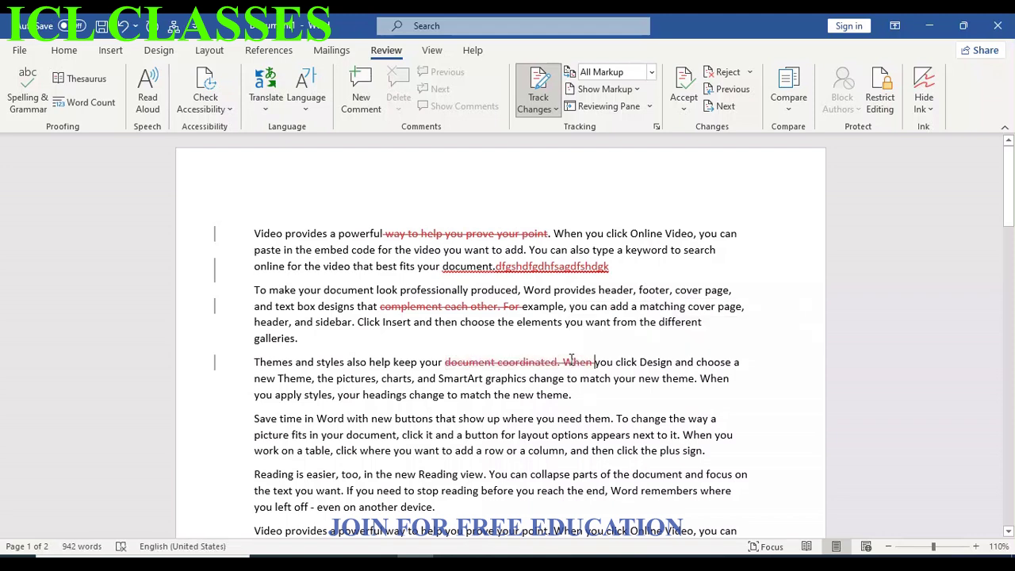
type("fhdsgfhsdfgsdhfgs")
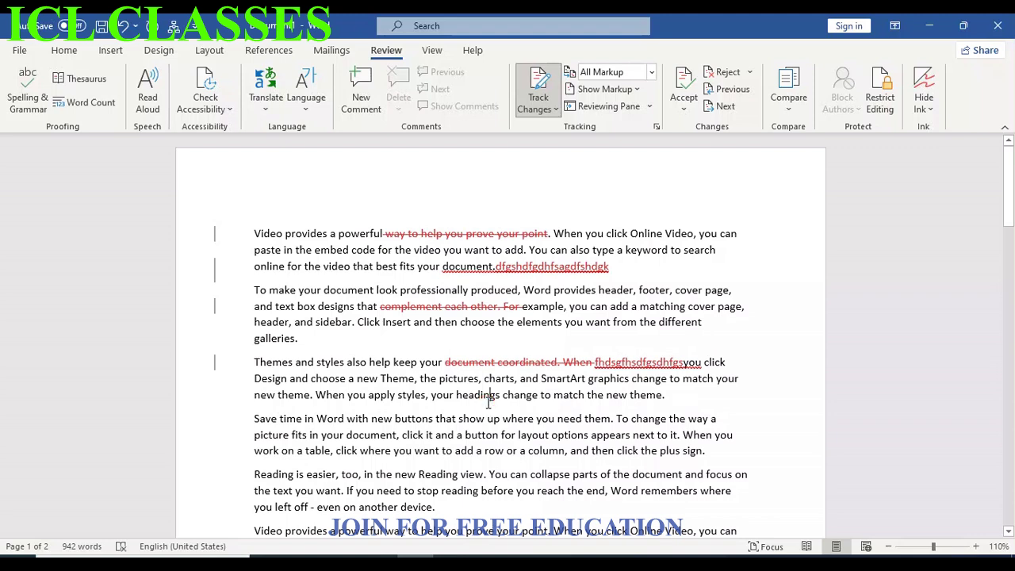
left_click(488, 397)
type("dfgdhfgsdhfsgd")
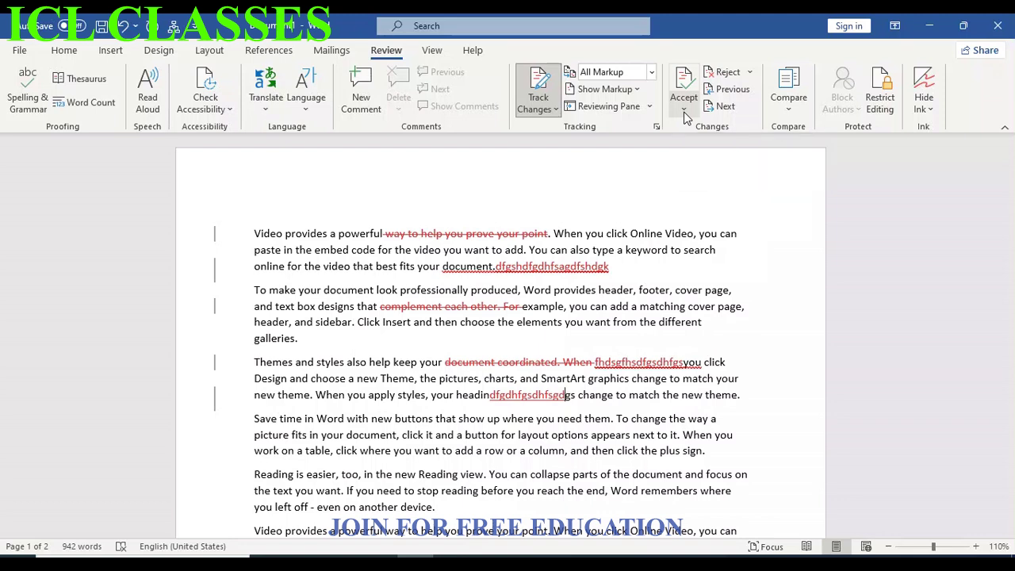
left_click(683, 111)
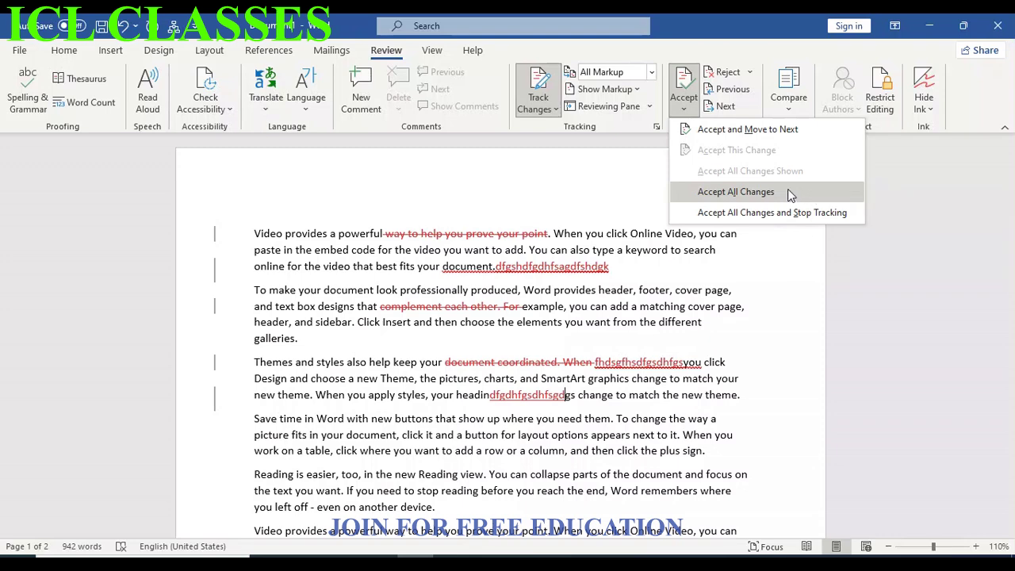
left_click(736, 192)
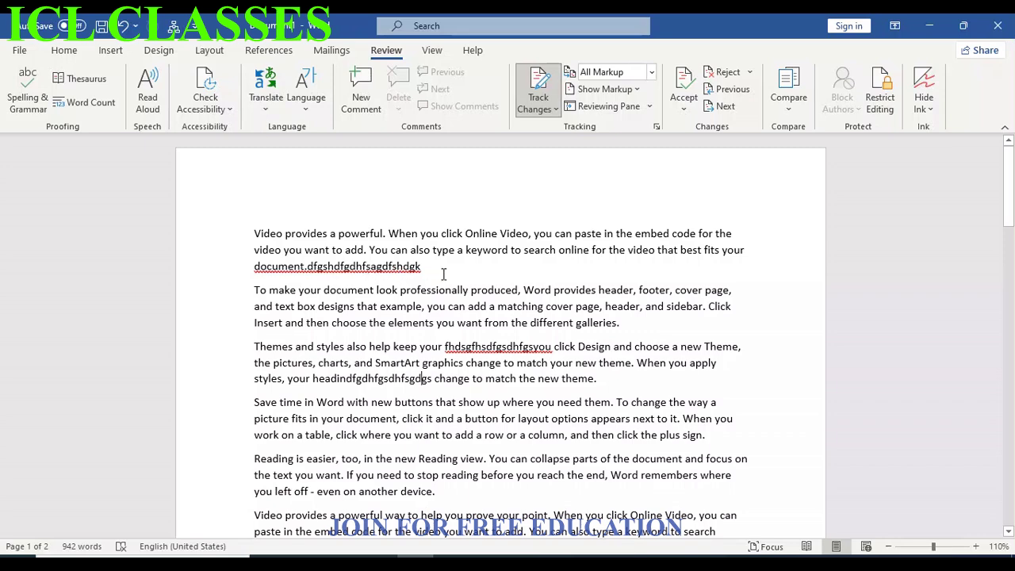
key("ctrl+z")
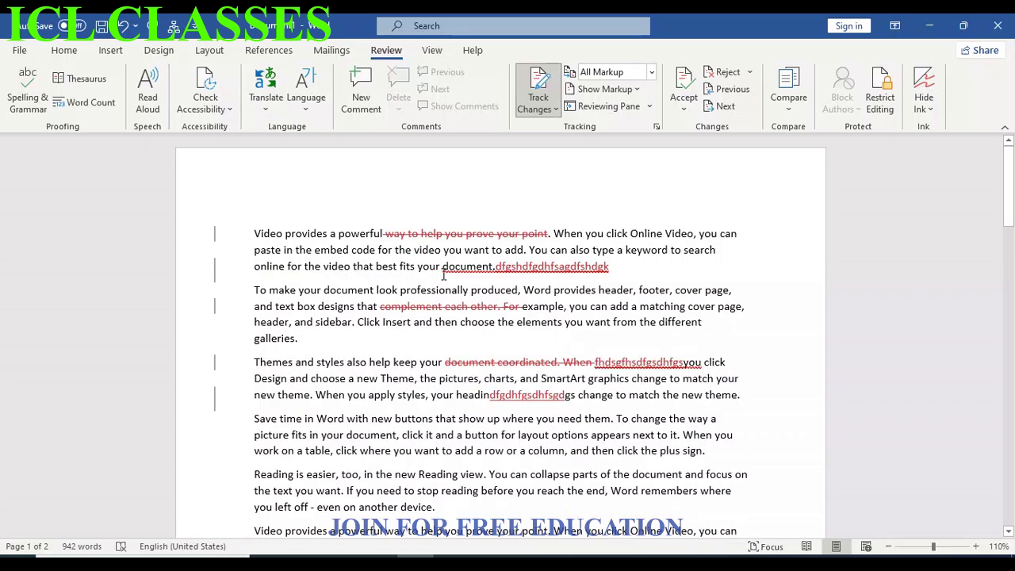
left_click(754, 73)
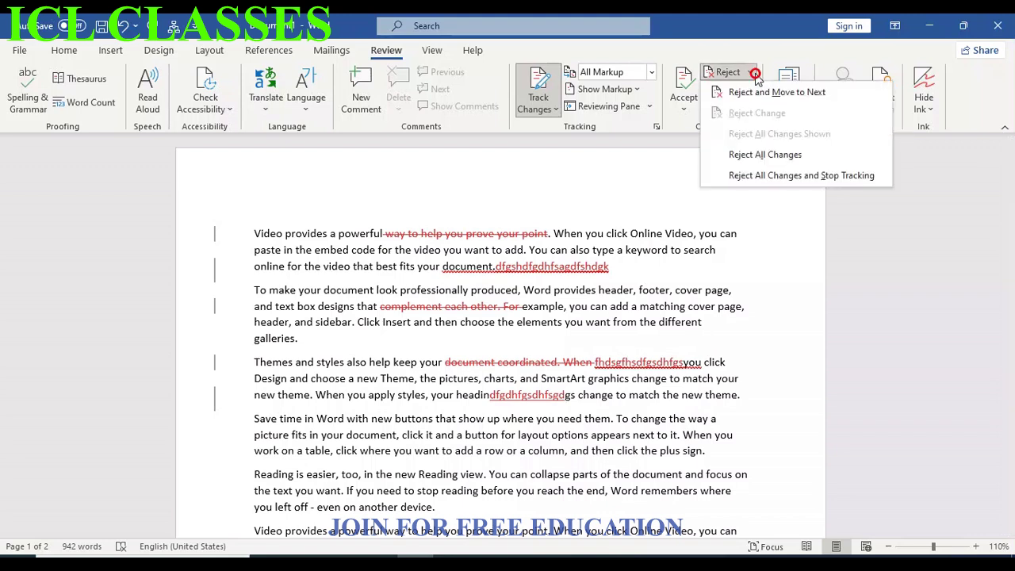
left_click(757, 156)
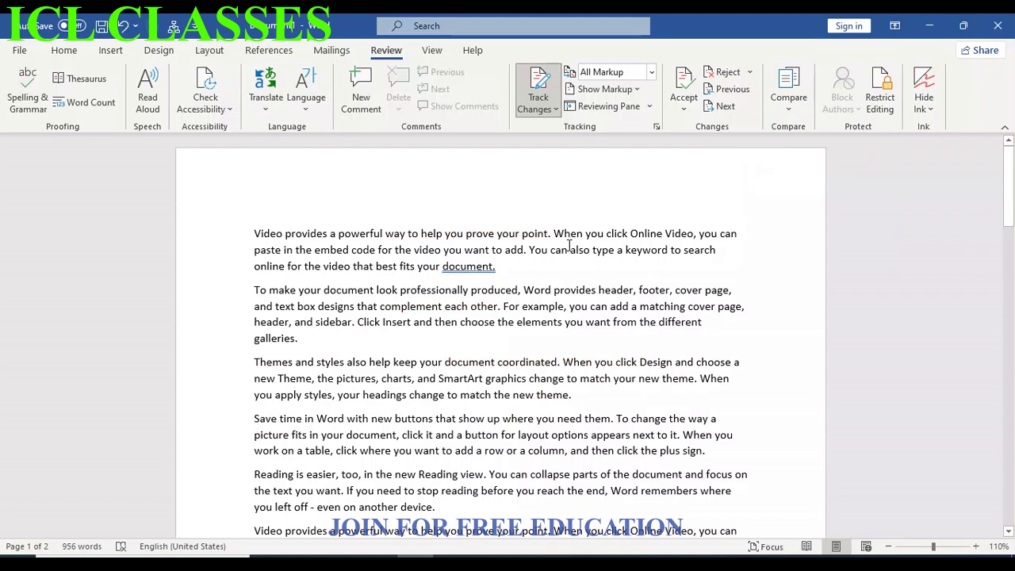
key("ctrl+z")
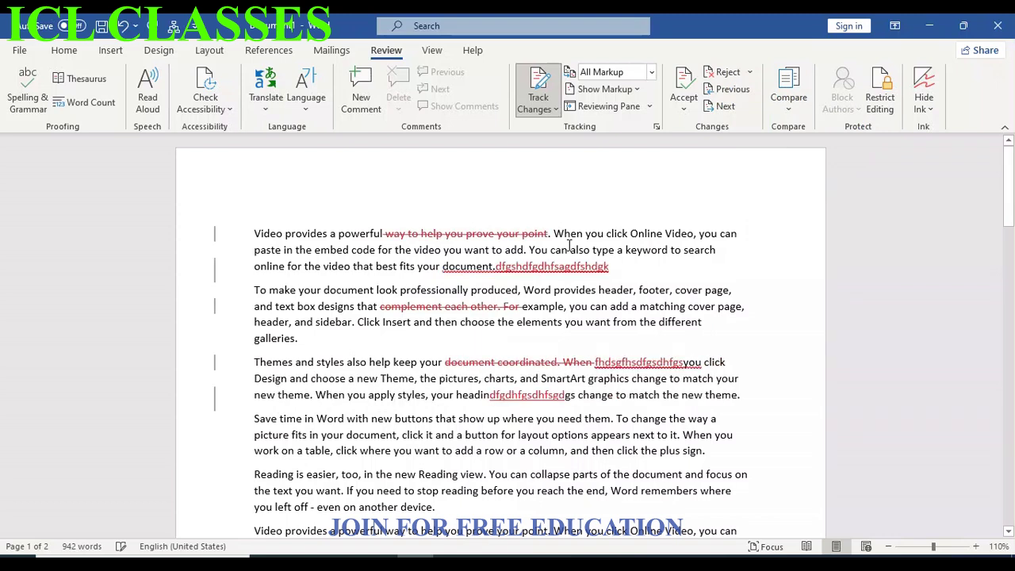
Step: Accept the 'way to help you prove your point' deletion and reject the gibberish after 'document.'
left_click(386, 233)
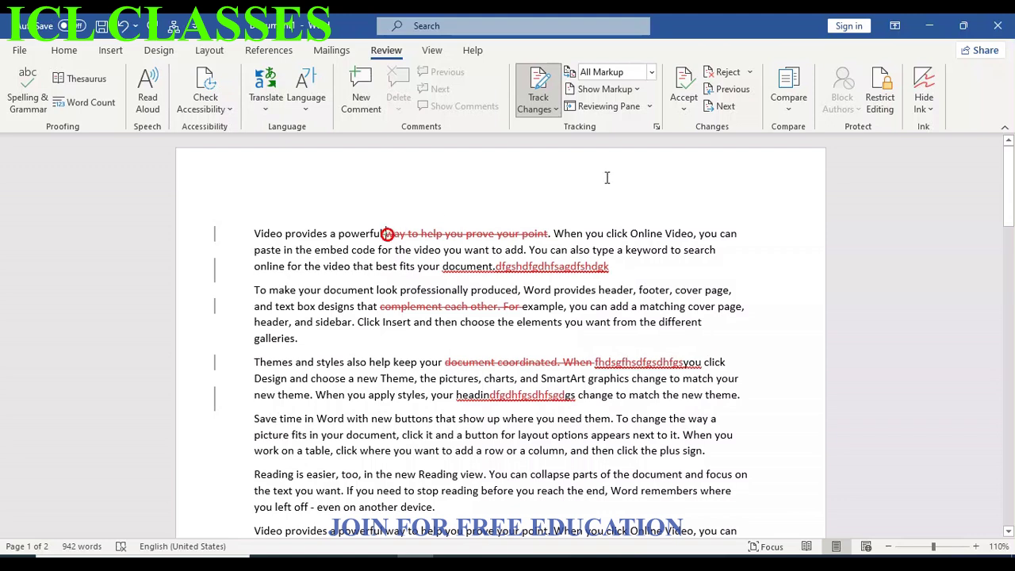
left_click(683, 103)
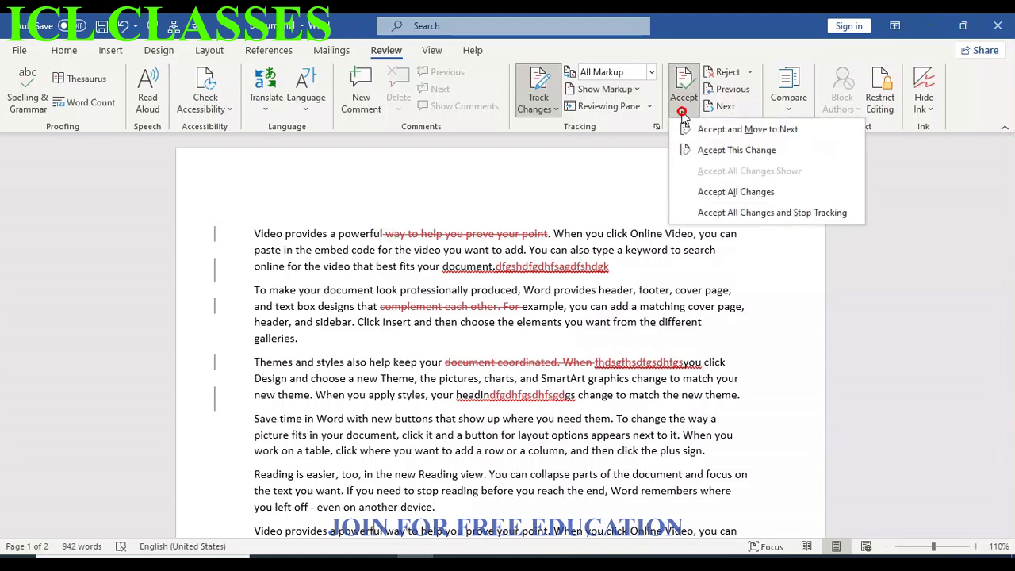
left_click(722, 153)
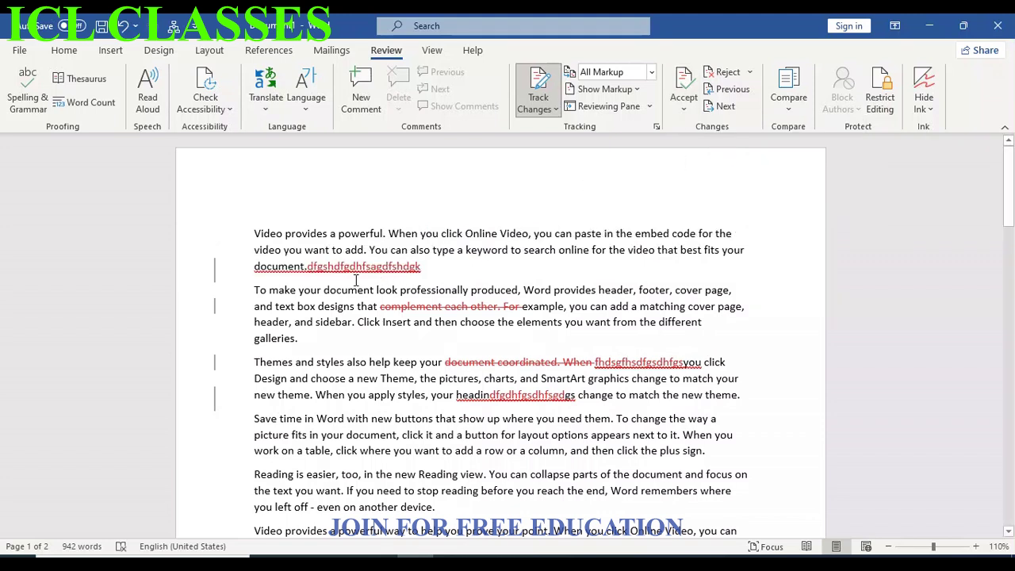
left_click(307, 267)
left_click(755, 71)
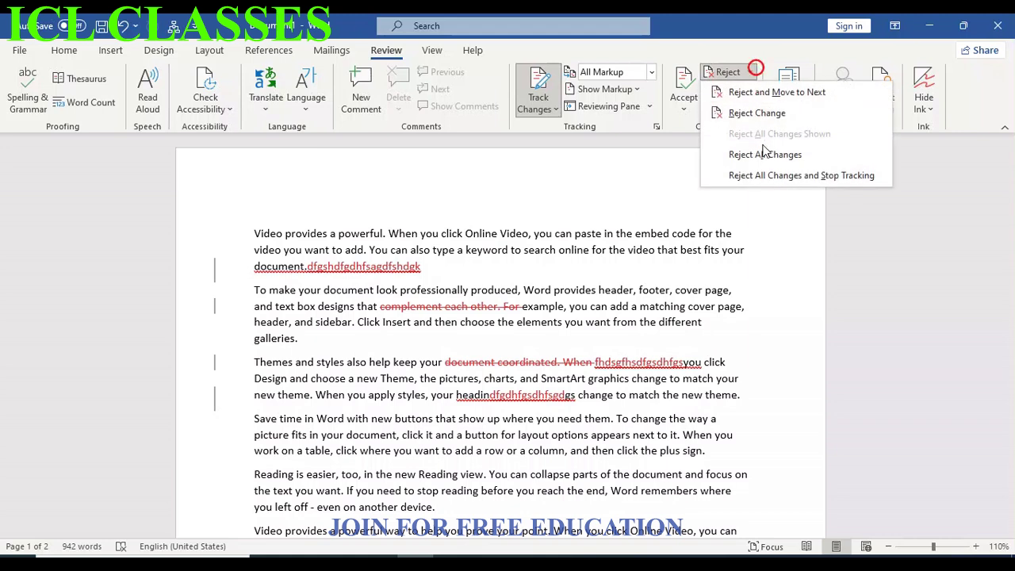
left_click(758, 113)
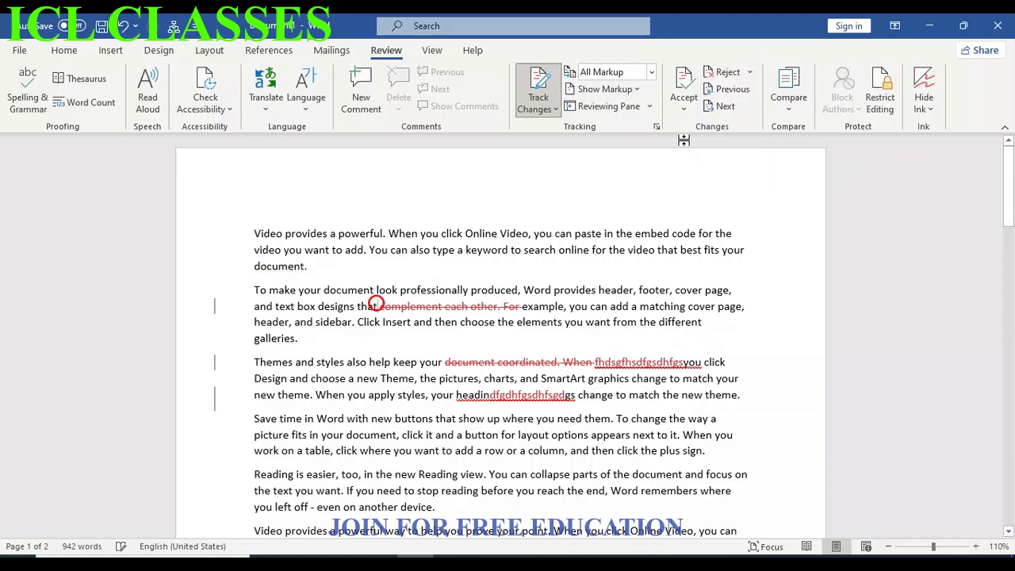
Step: Accept the remaining phrase deletions and letter insertions through paragraph three
left_click(688, 114)
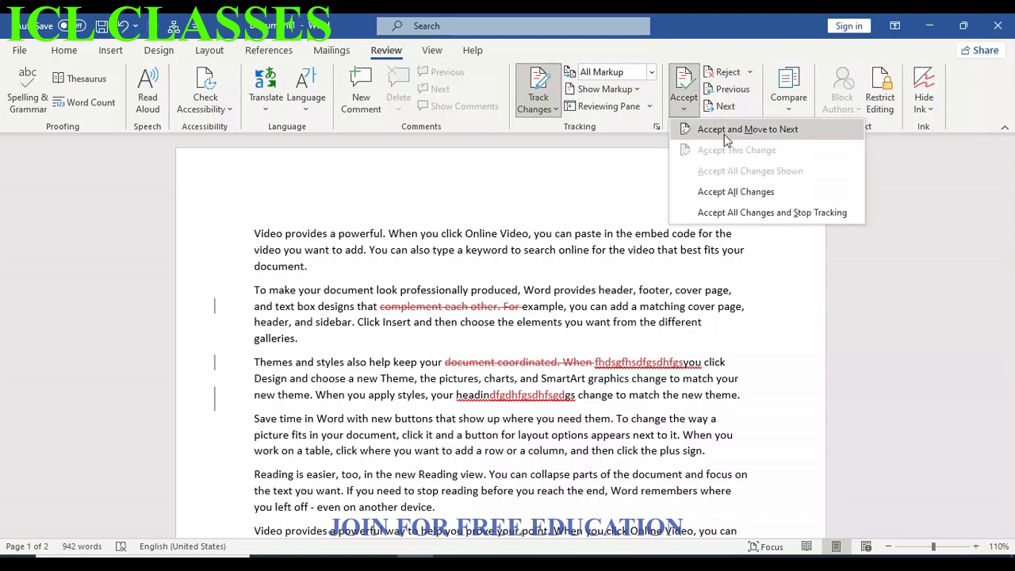
left_click(724, 132)
left_click(686, 114)
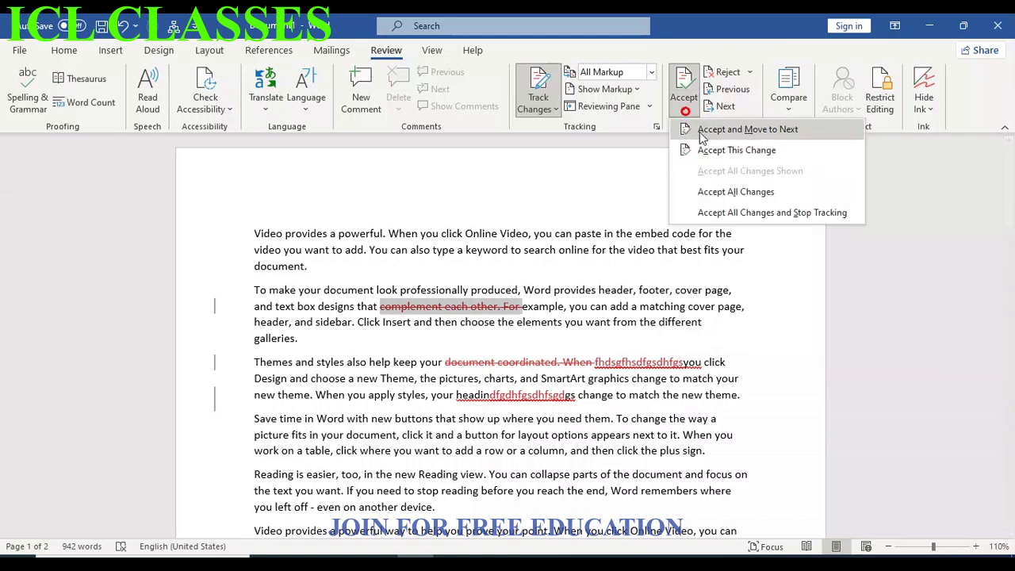
left_click(718, 129)
left_click(685, 114)
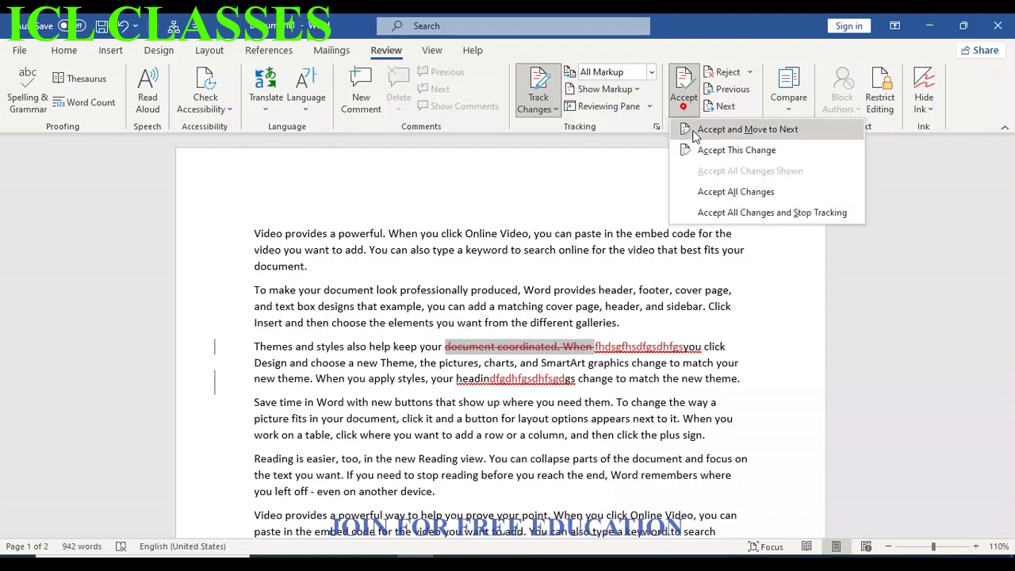
left_click(717, 129)
left_click(686, 114)
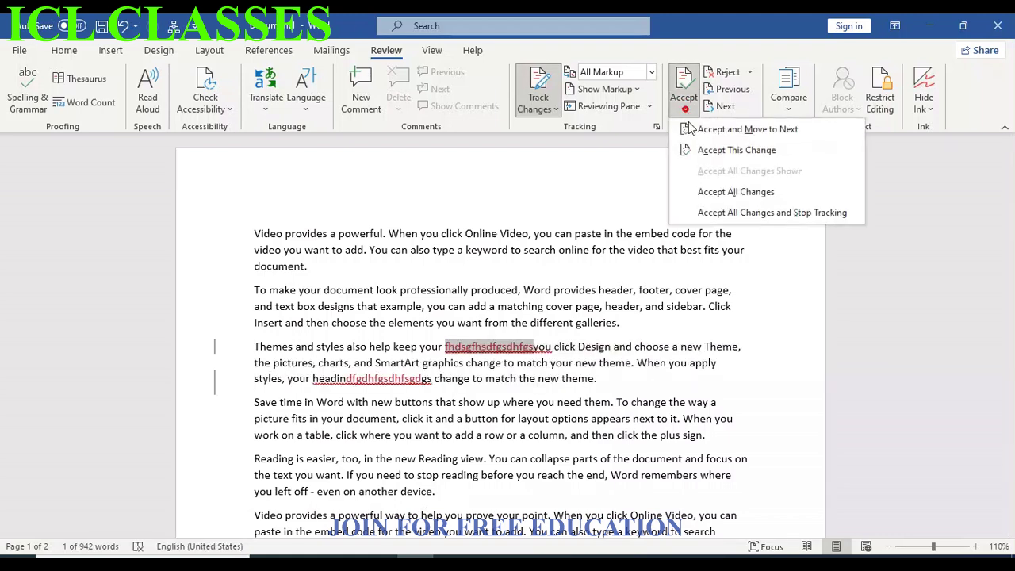
left_click(718, 132)
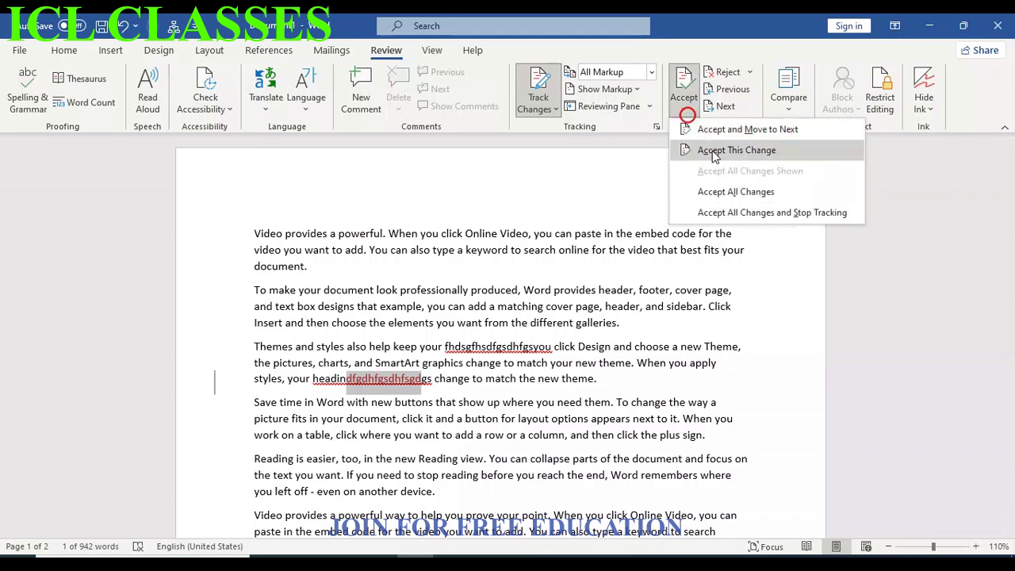
left_click(708, 150)
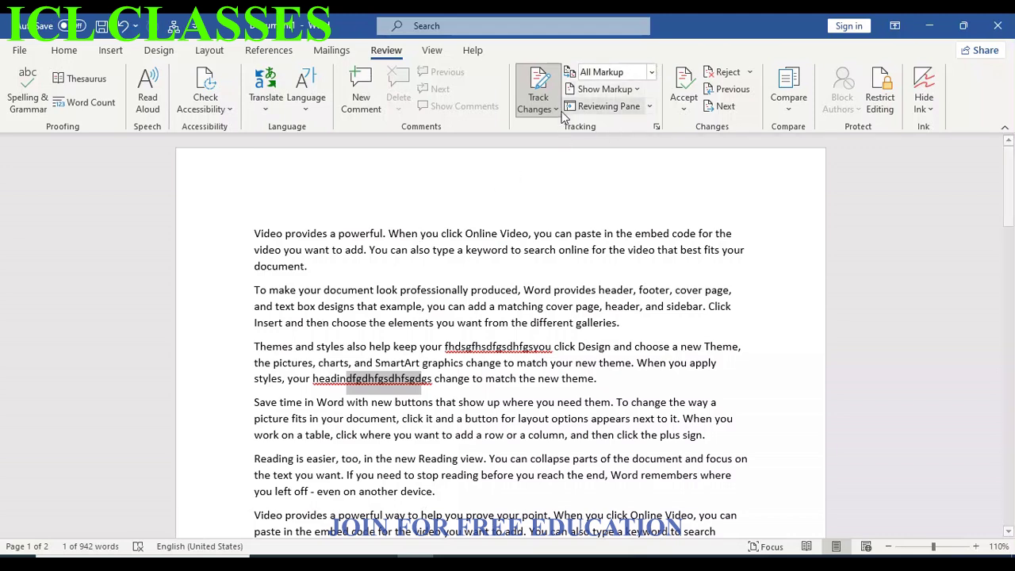
Step: Delete 'You can also type a' as a tracked change and zoom the page view in
left_click_drag(370, 251, 464, 250)
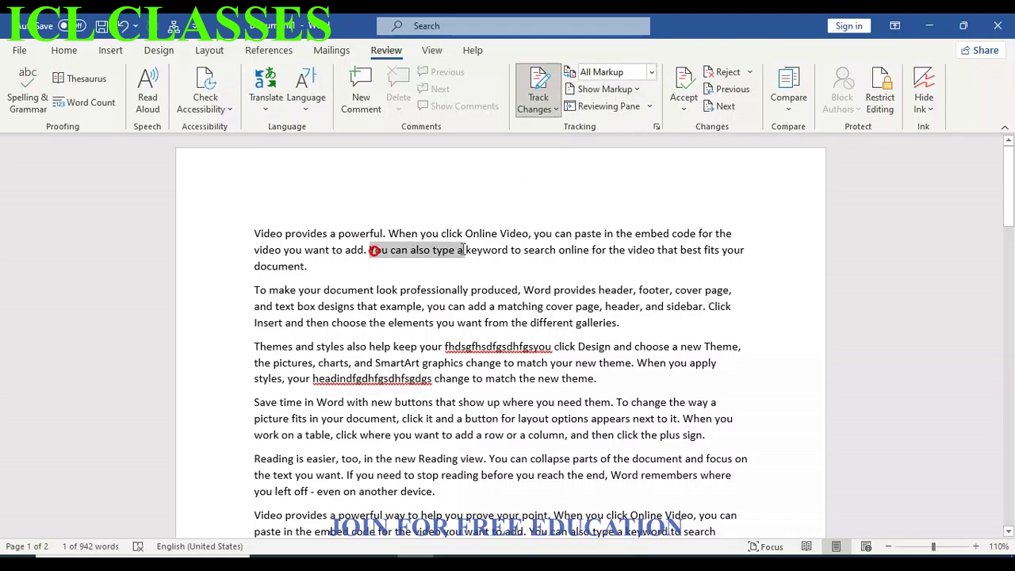
key("Delete")
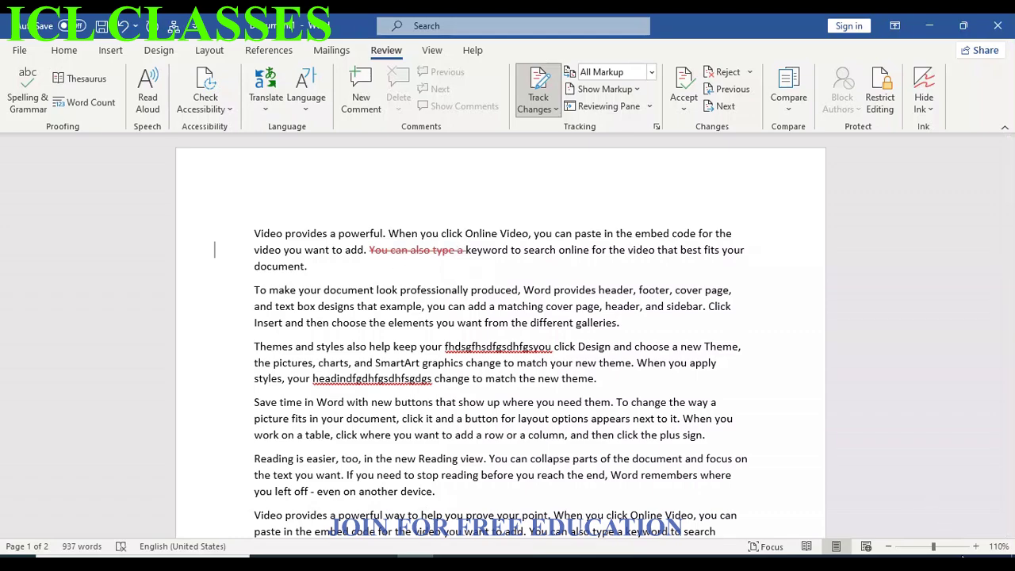
left_click(975, 547)
left_click(976, 546)
left_click(974, 547)
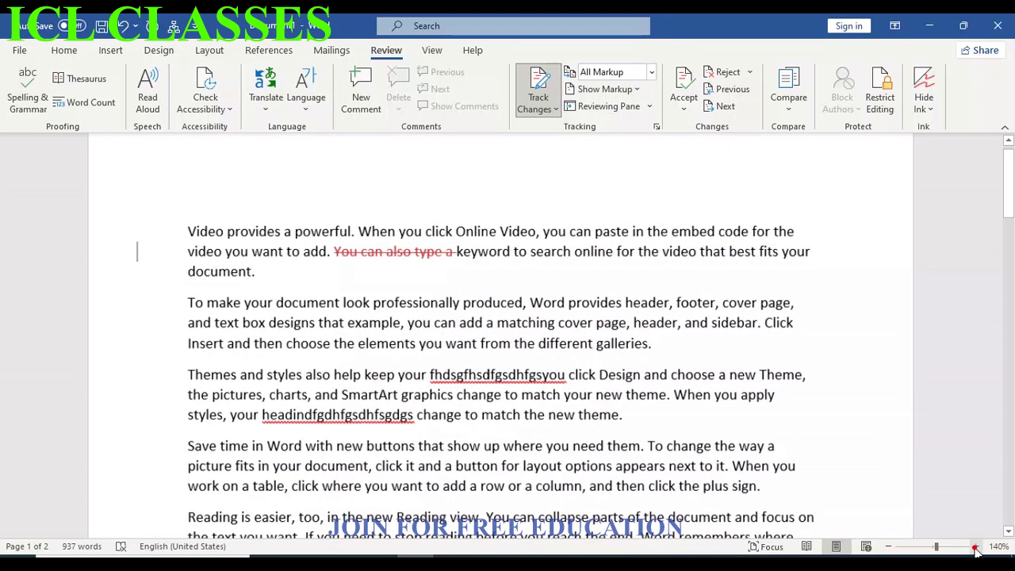
left_click(974, 547)
left_click(976, 546)
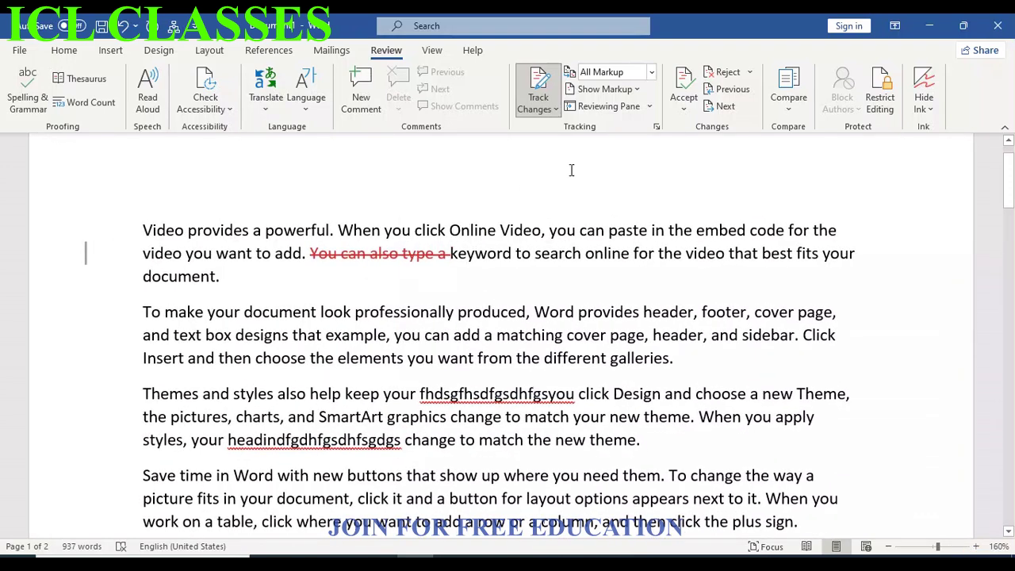
Step: In Advanced Track Changes Options, mark insertions with Color only in Blue
left_click(657, 128)
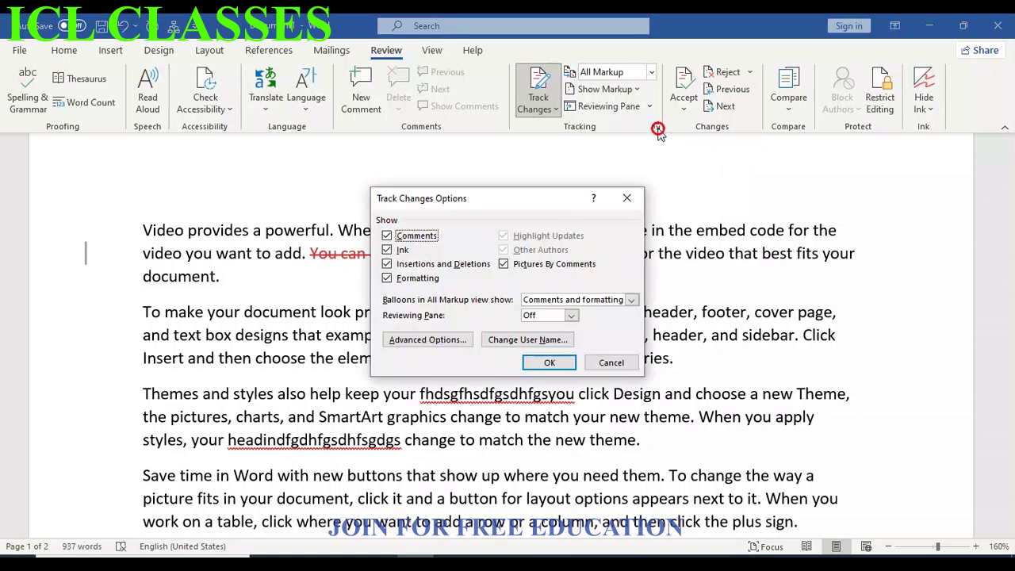
left_click_drag(499, 199, 643, 217)
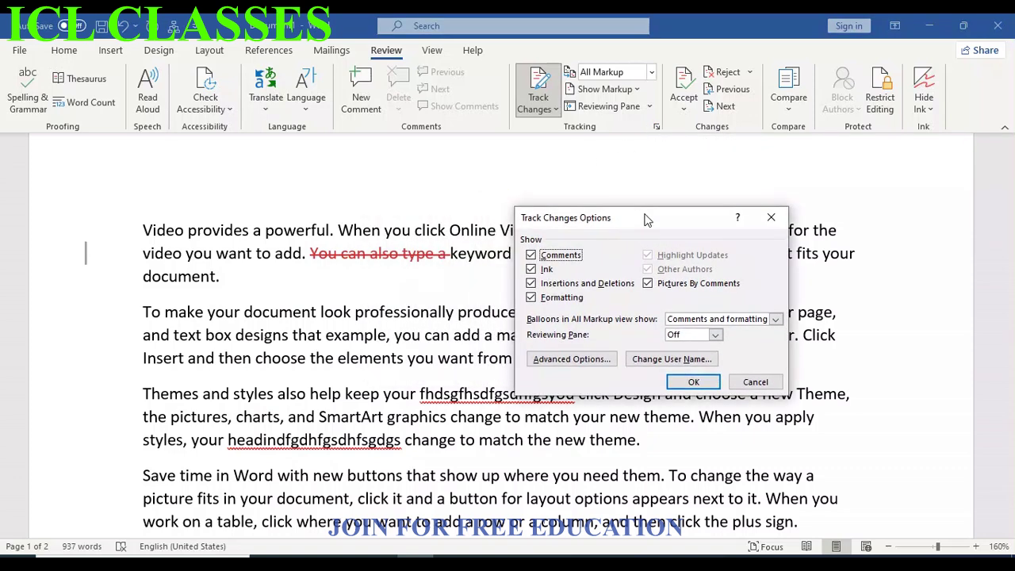
left_click(572, 359)
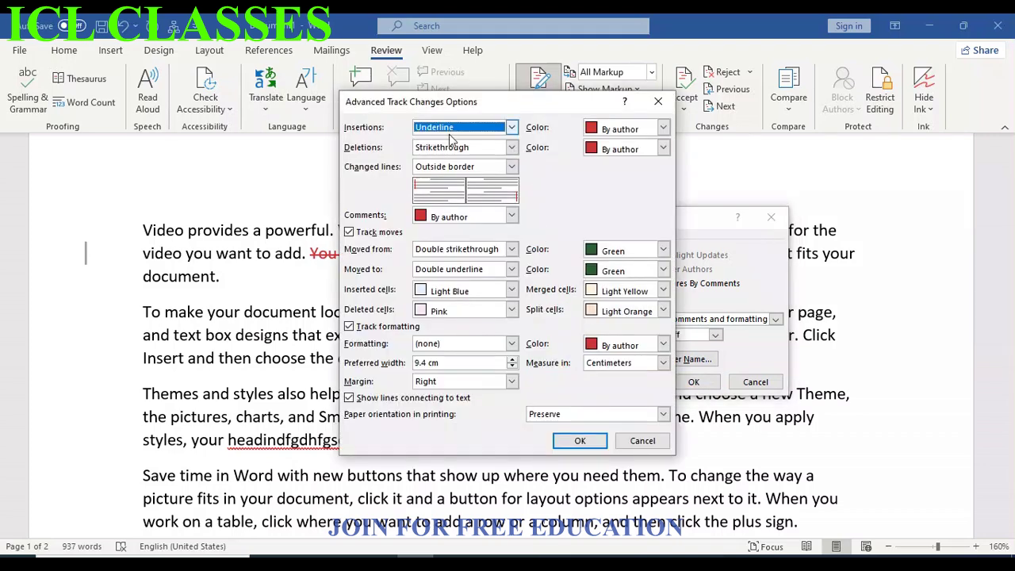
left_click(513, 129)
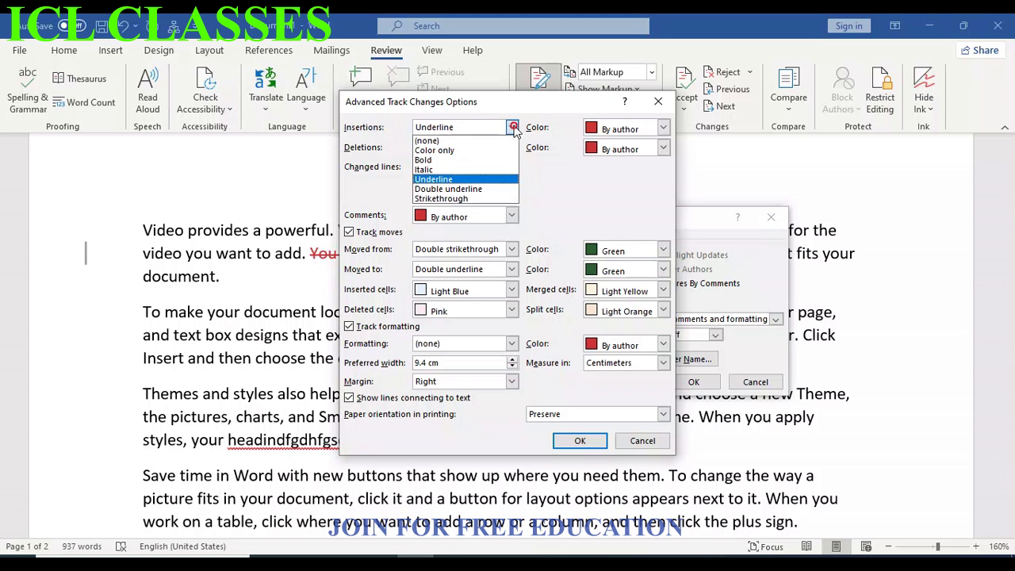
left_click(460, 152)
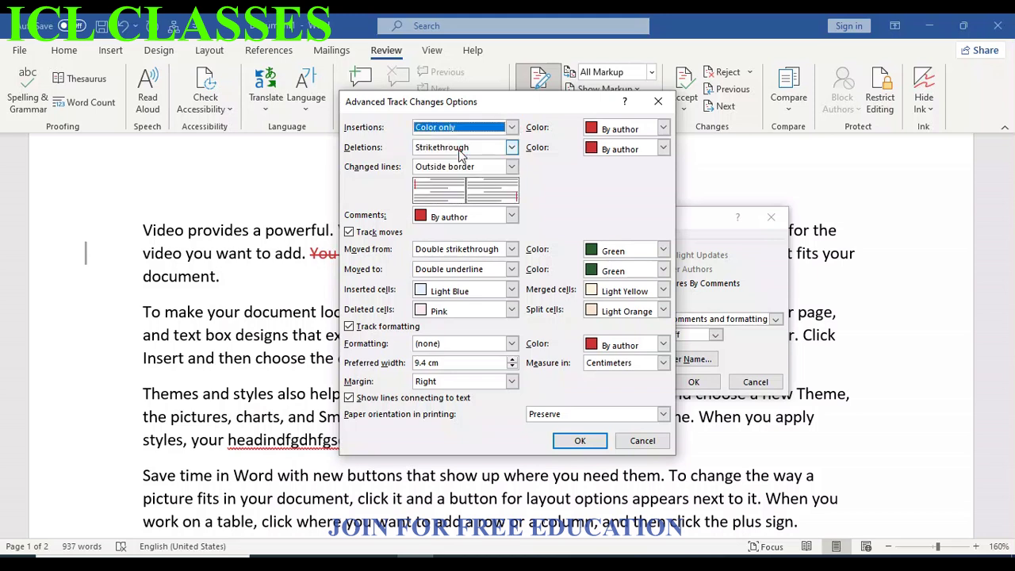
left_click(662, 128)
left_click(611, 185)
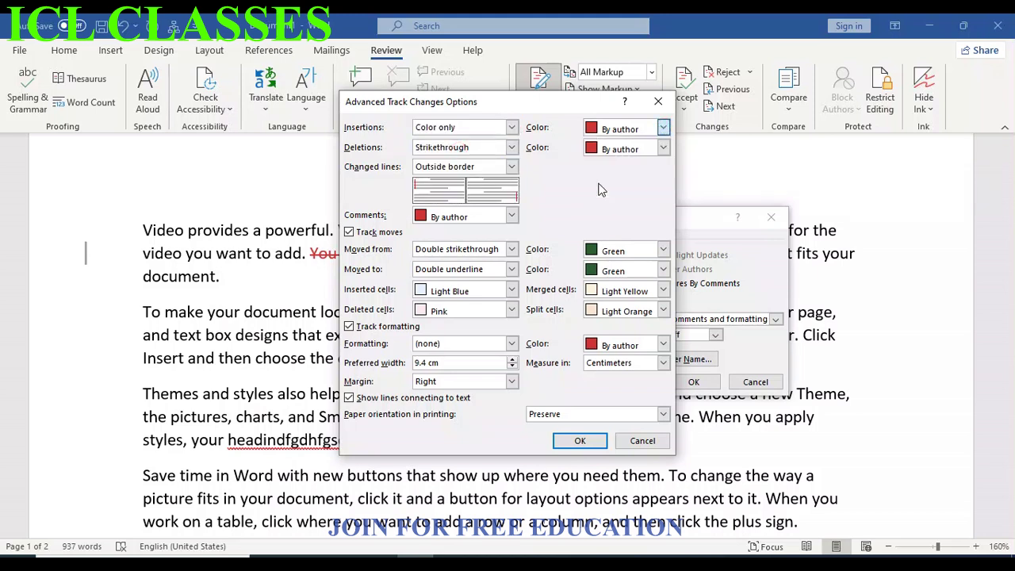
Step: Show deletions as Double underline in Bright Green and apply the advanced settings
left_click(512, 148)
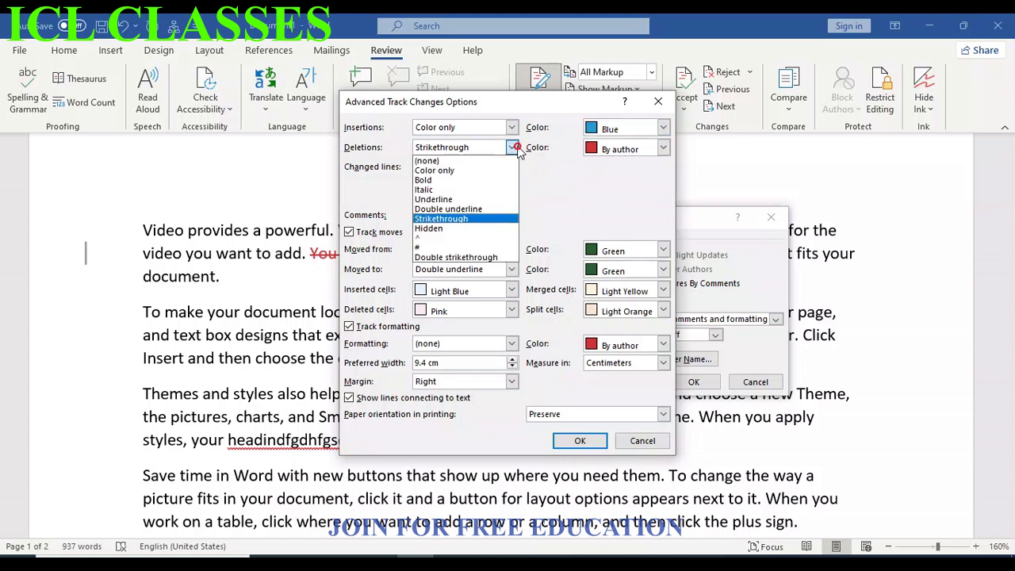
left_click(481, 209)
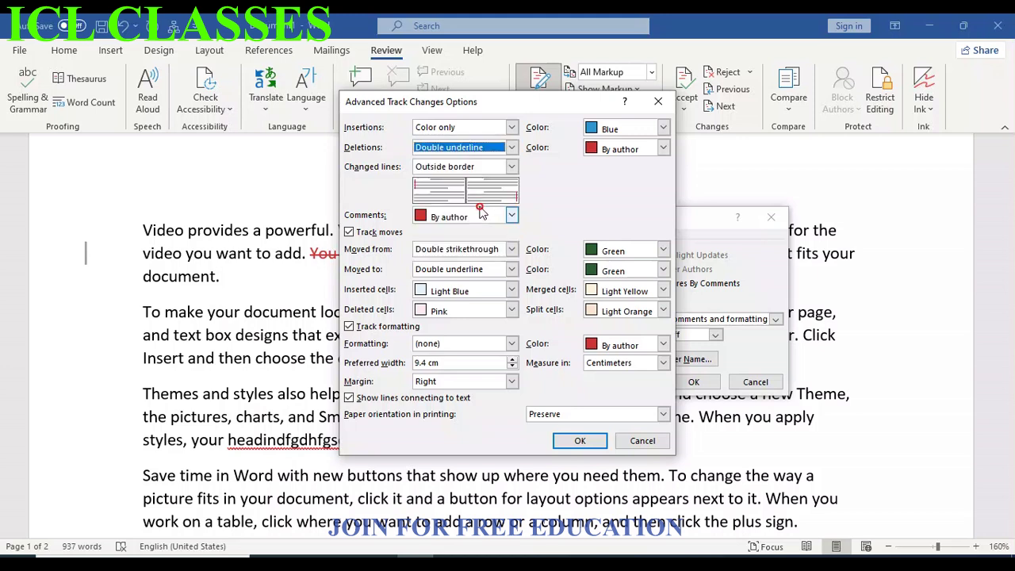
left_click(664, 151)
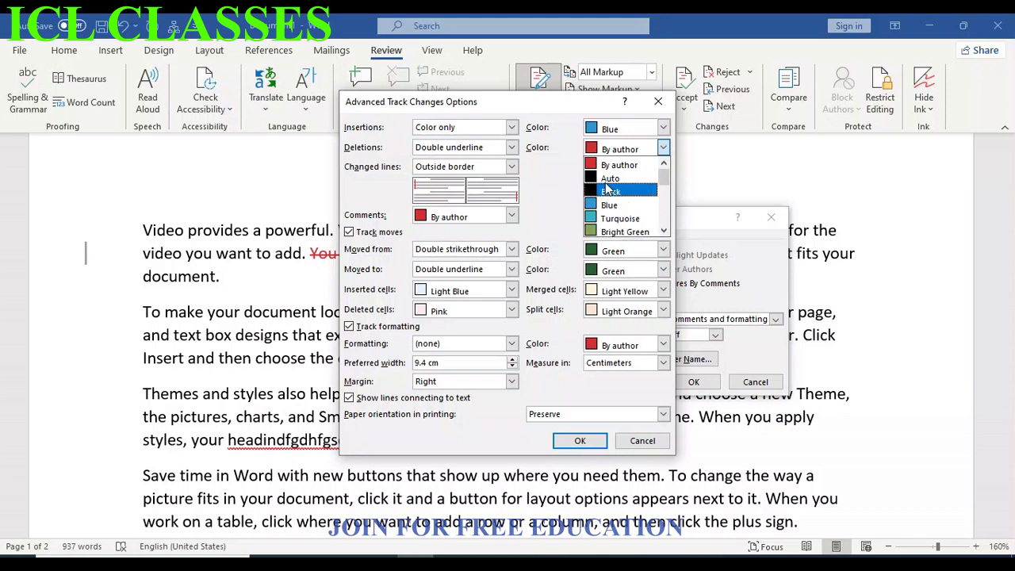
left_click(625, 231)
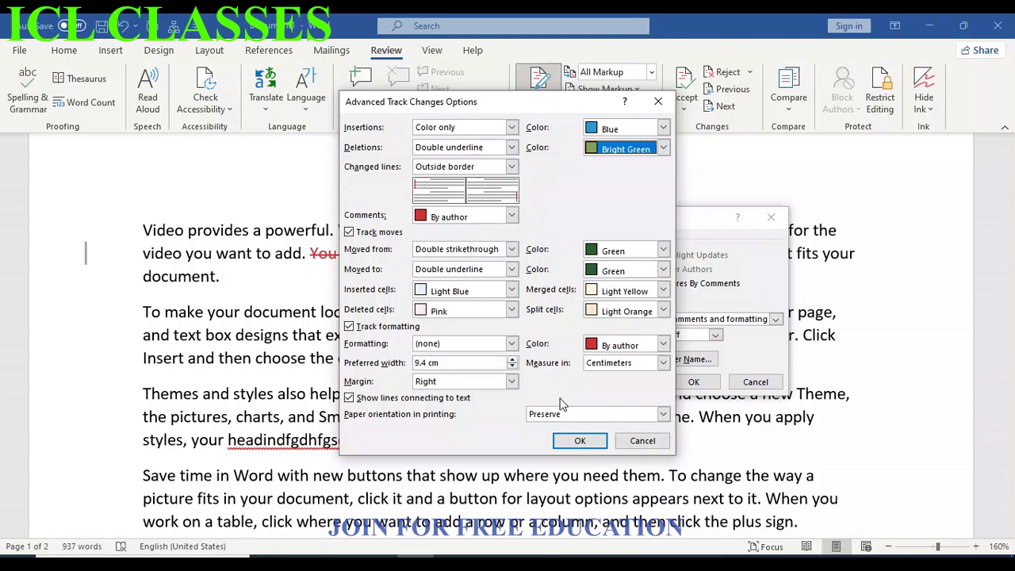
left_click(579, 442)
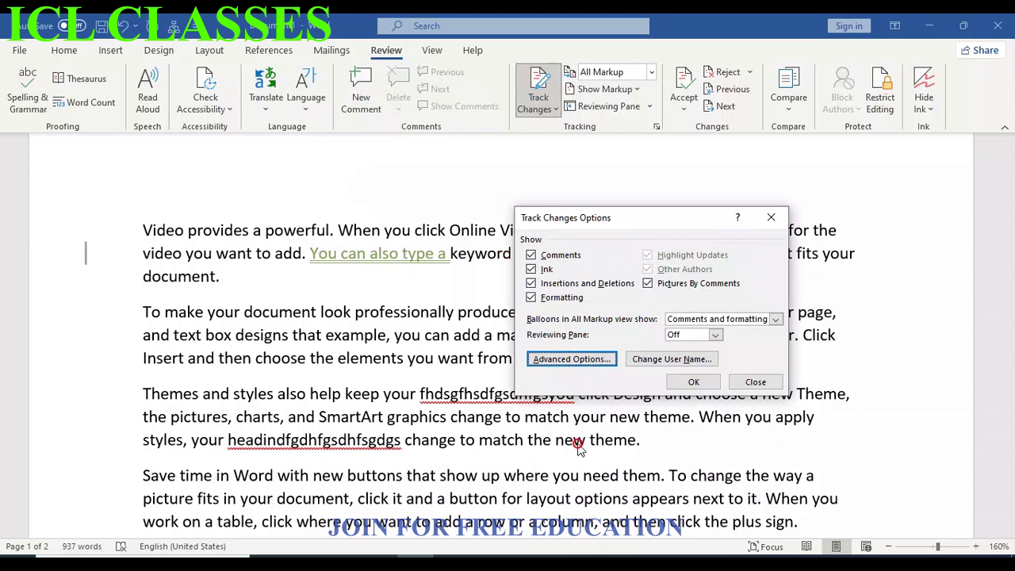
Step: Delete 'search online for the' and insert a long run of random letters after 'produced'
left_click(690, 382)
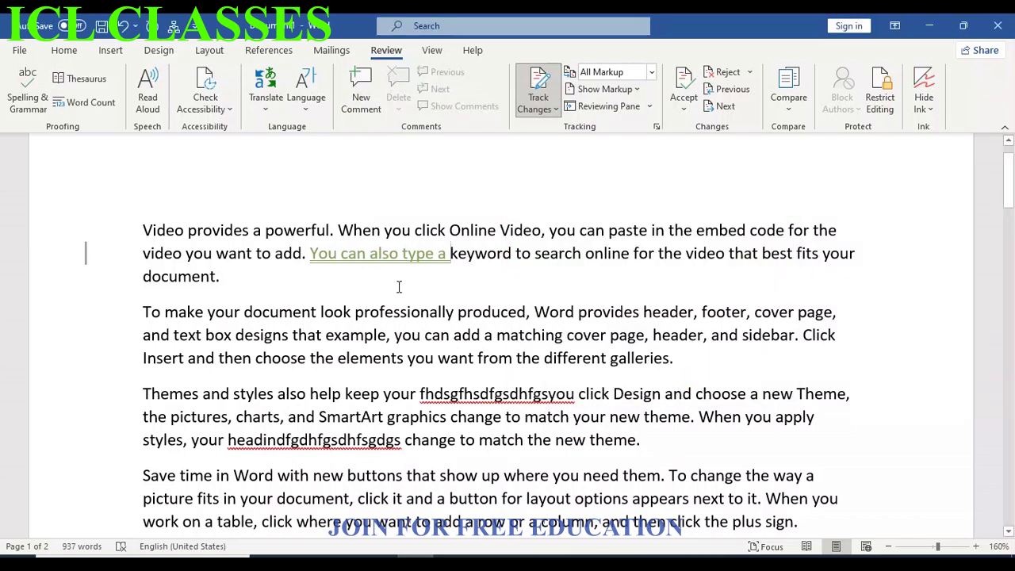
left_click_drag(561, 254, 687, 250)
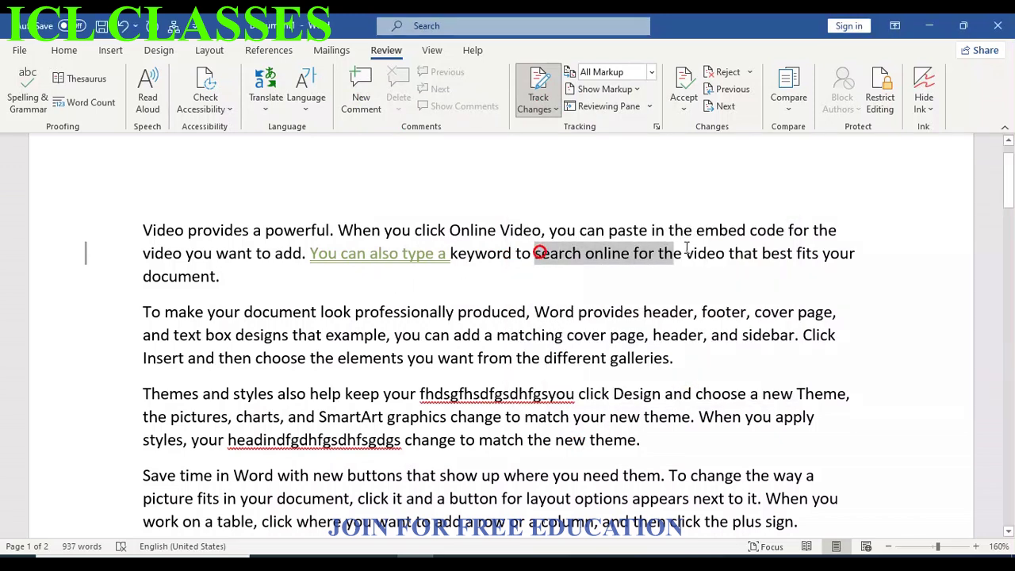
key("Delete")
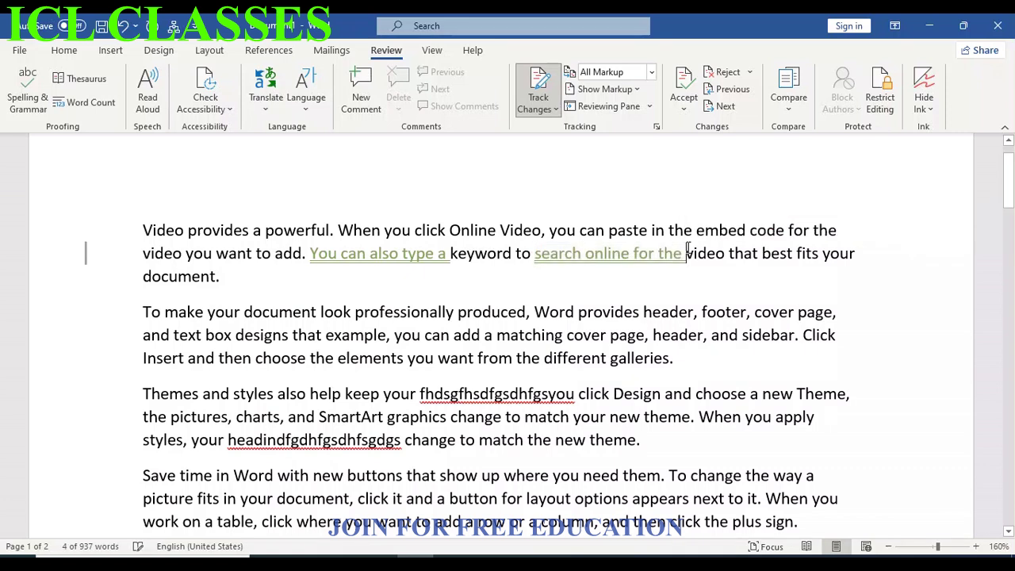
left_click(527, 311)
type("fgshdfgsdhfgsdhfsgf")
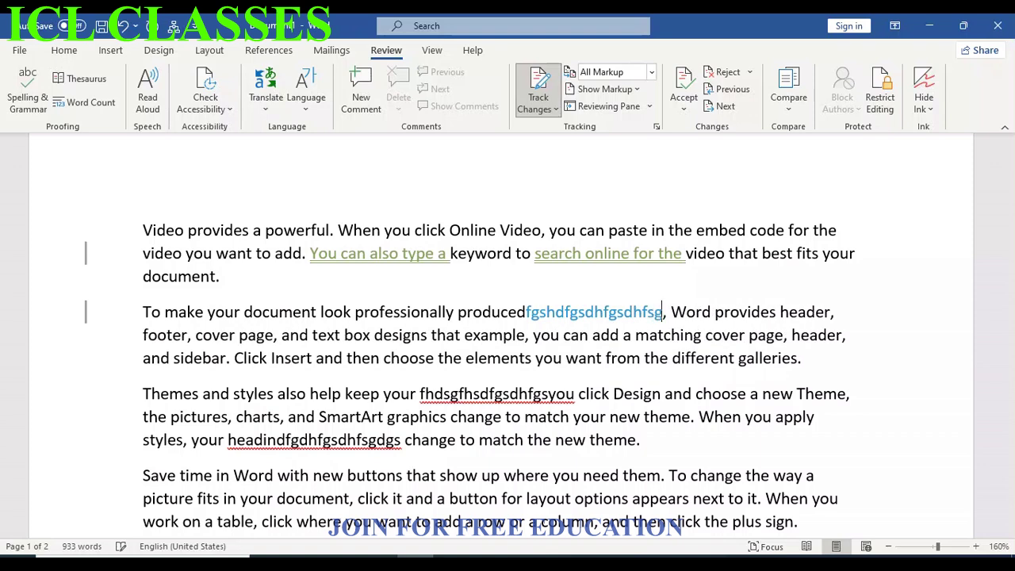
type("hsdgfajsgfsahdfgsadhfgsdfhsdgfhsghsdg")
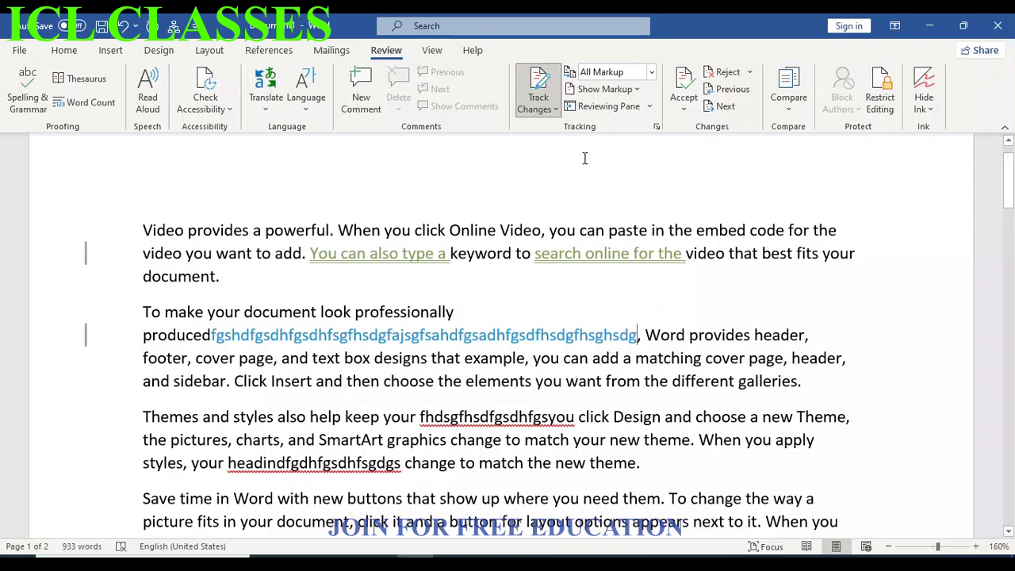
left_click(654, 73)
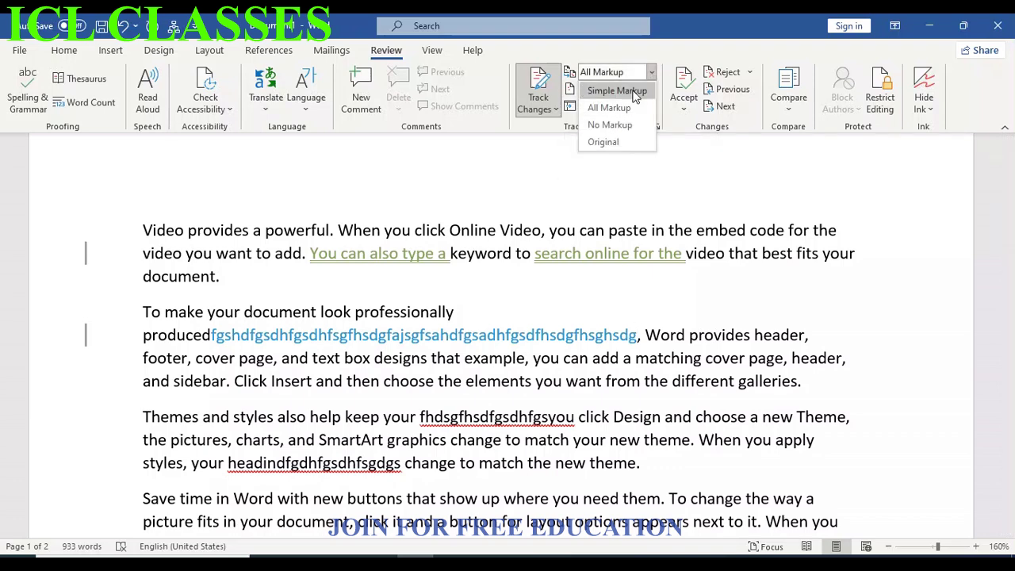
left_click(633, 92)
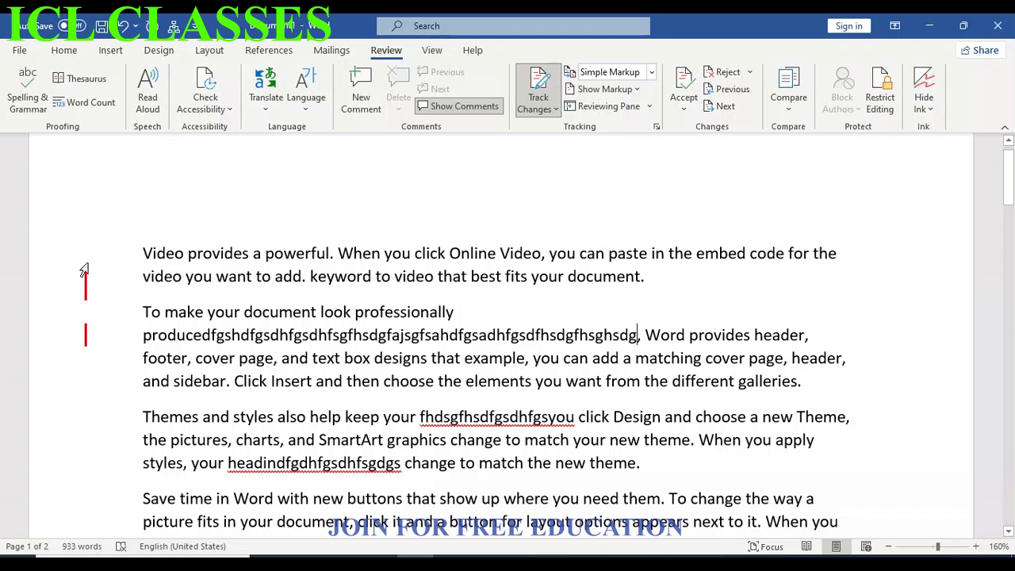
left_click(85, 286)
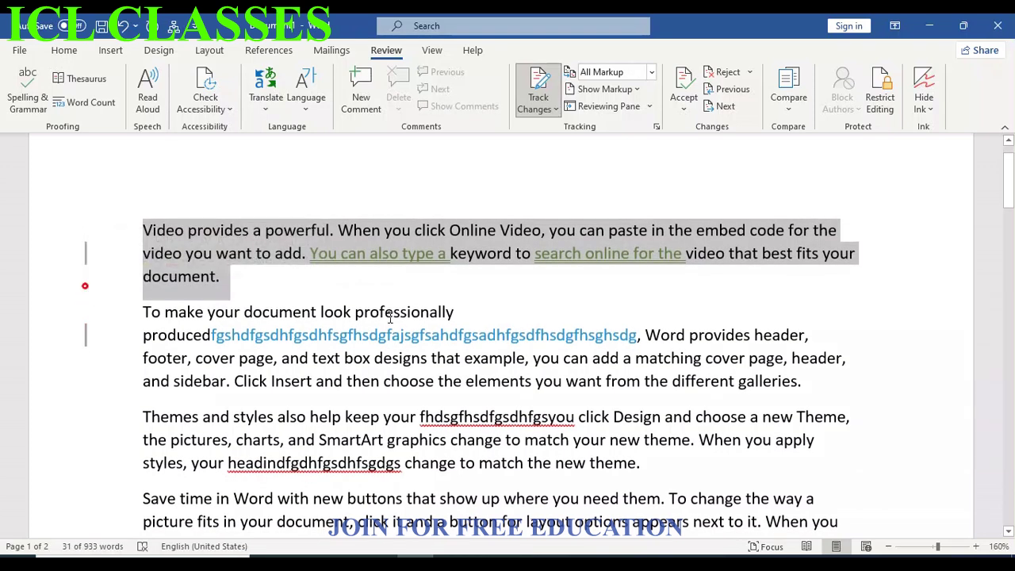
left_click(651, 73)
left_click(623, 127)
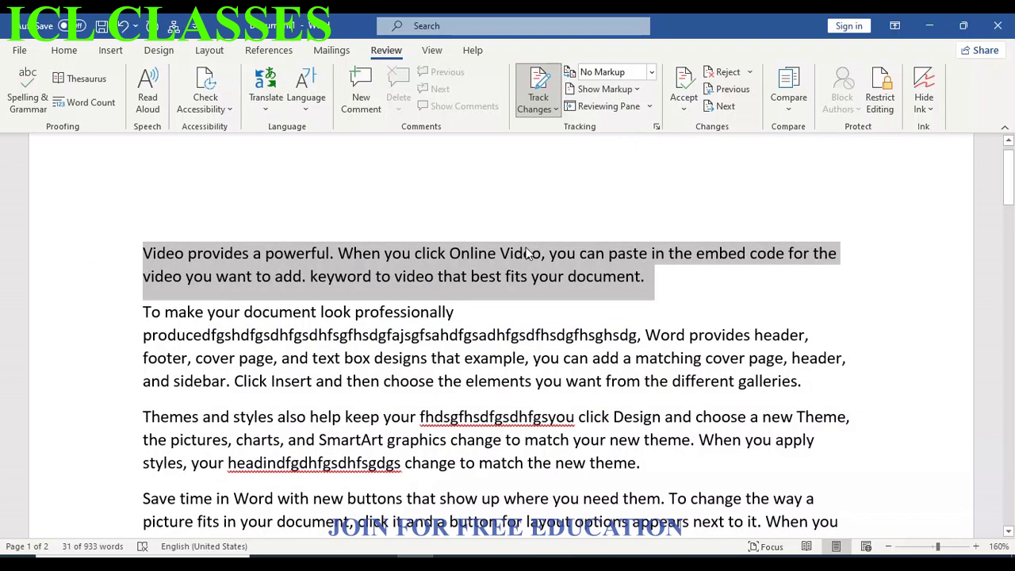
left_click(651, 73)
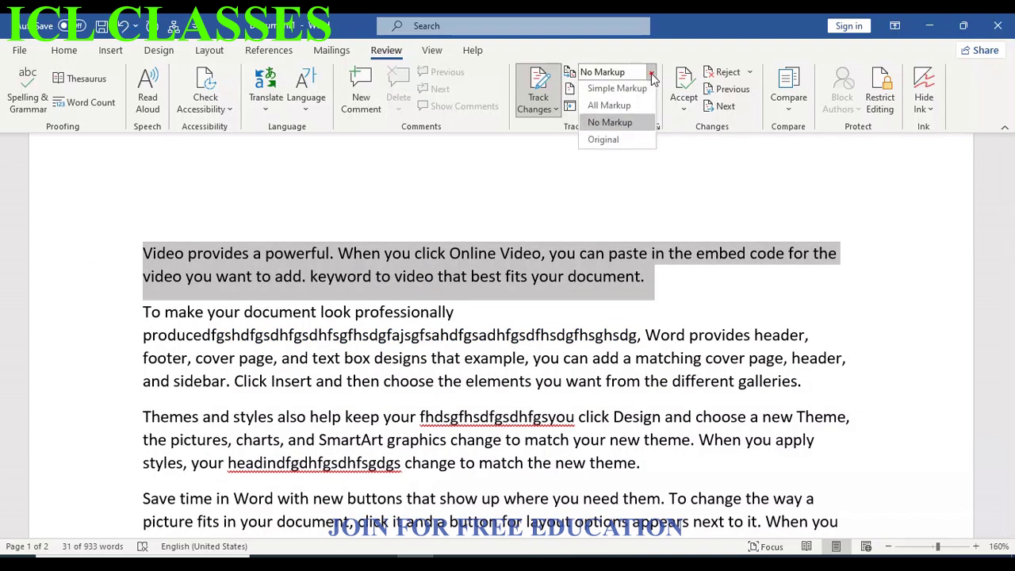
left_click(620, 143)
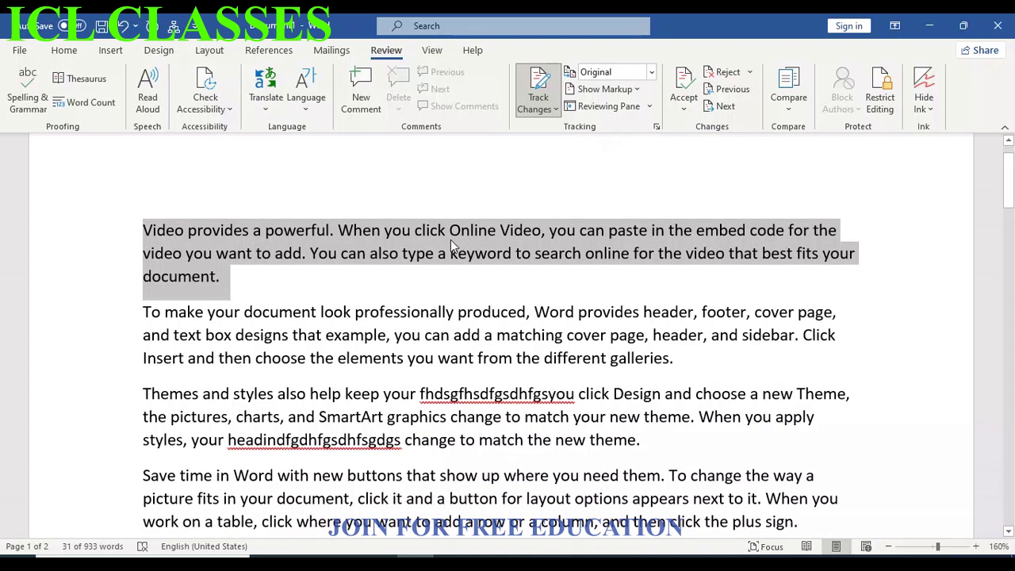
left_click(651, 72)
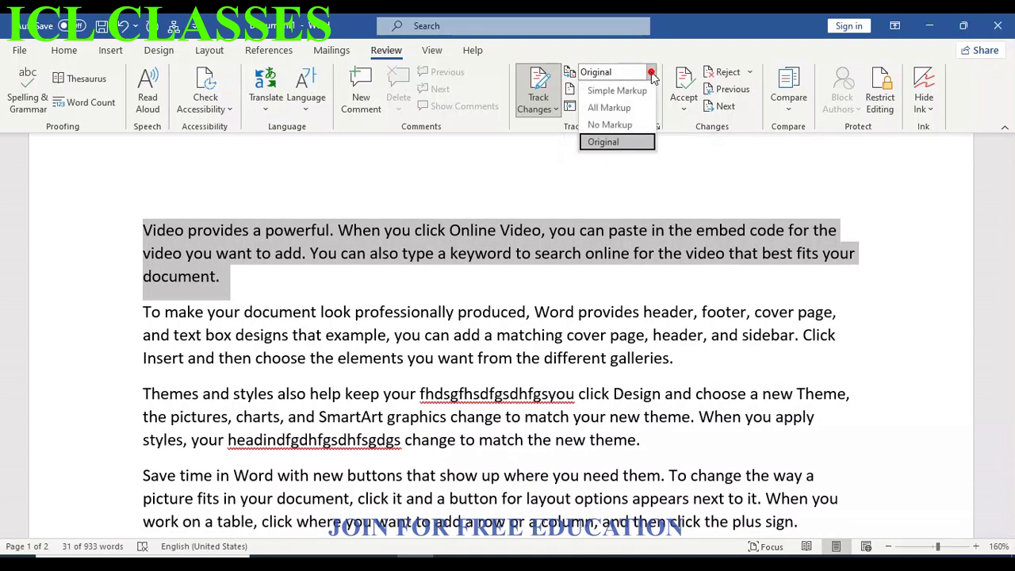
left_click(613, 106)
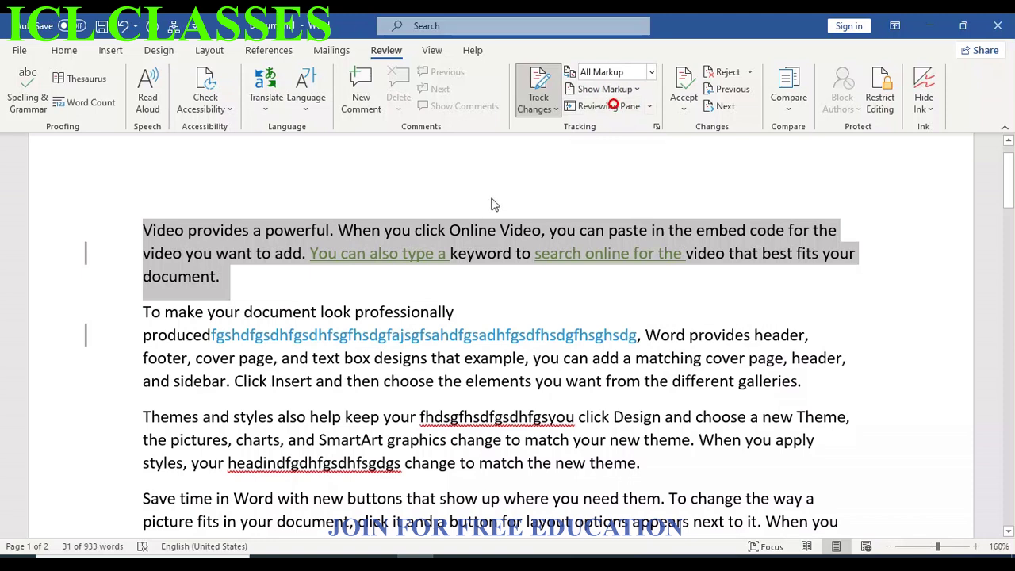
left_click(407, 296)
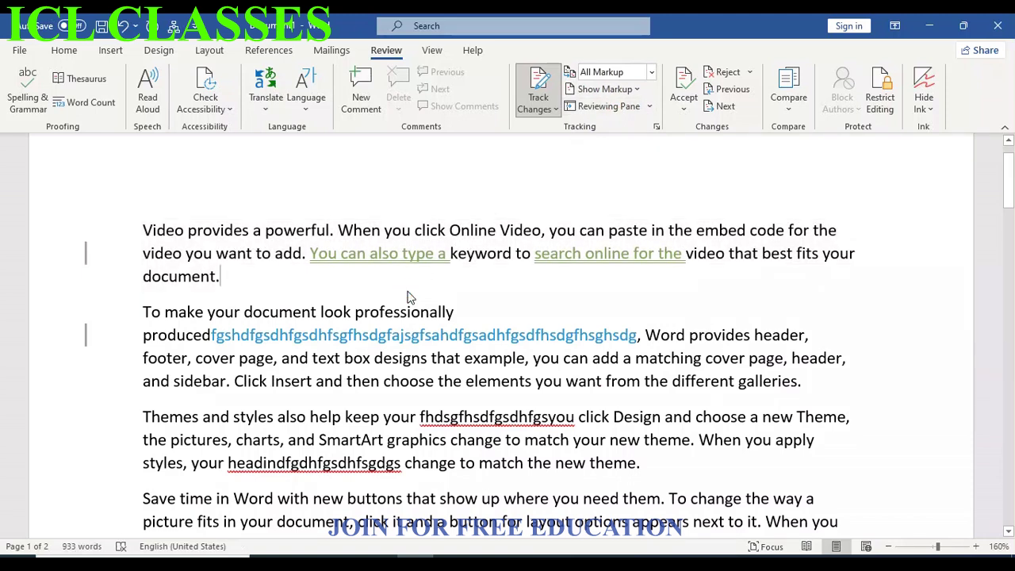
Step: Toggle Track Changes off from the Review tab's Track Changes menu
mouse_move(555, 247)
left_click(558, 113)
left_click(556, 129)
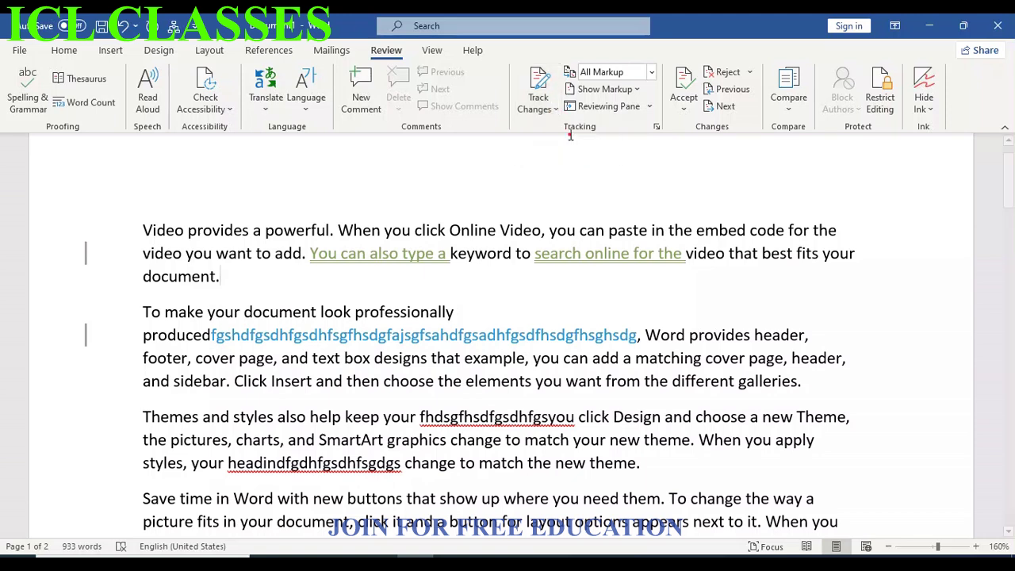